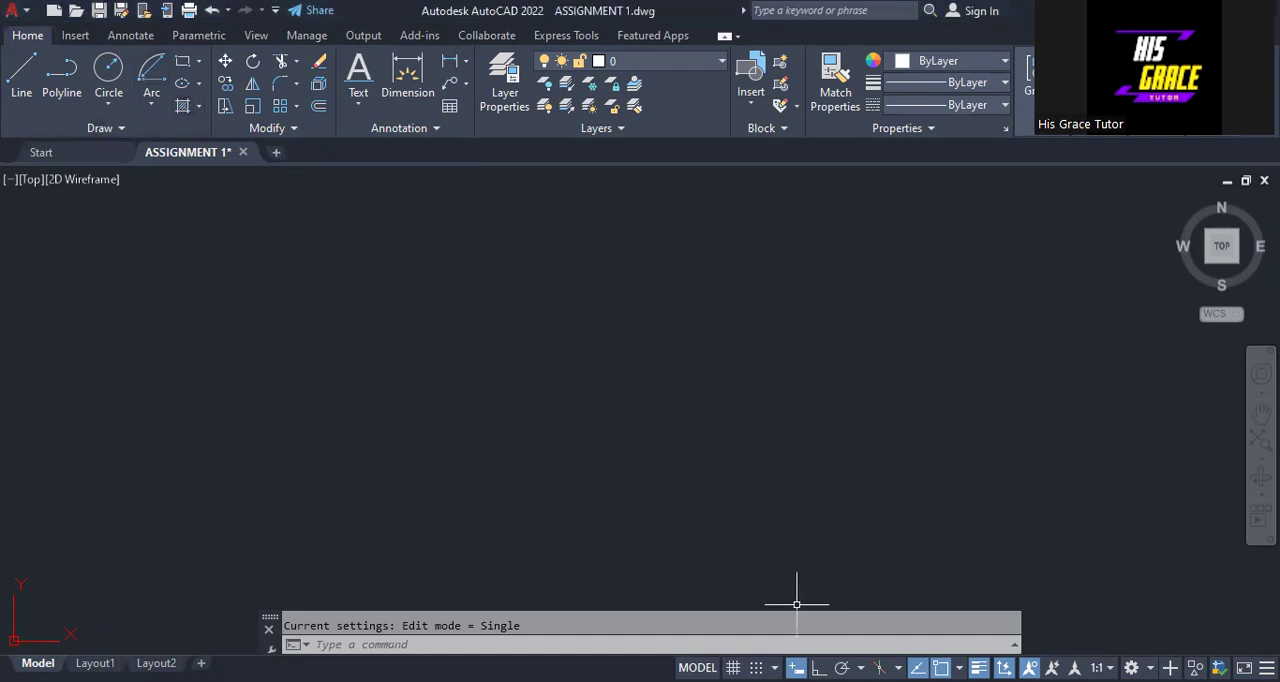
# - With Ortho on, draw a horizontal line 70 units long to the right across the empty drawing area
pyautogui.press('F8')
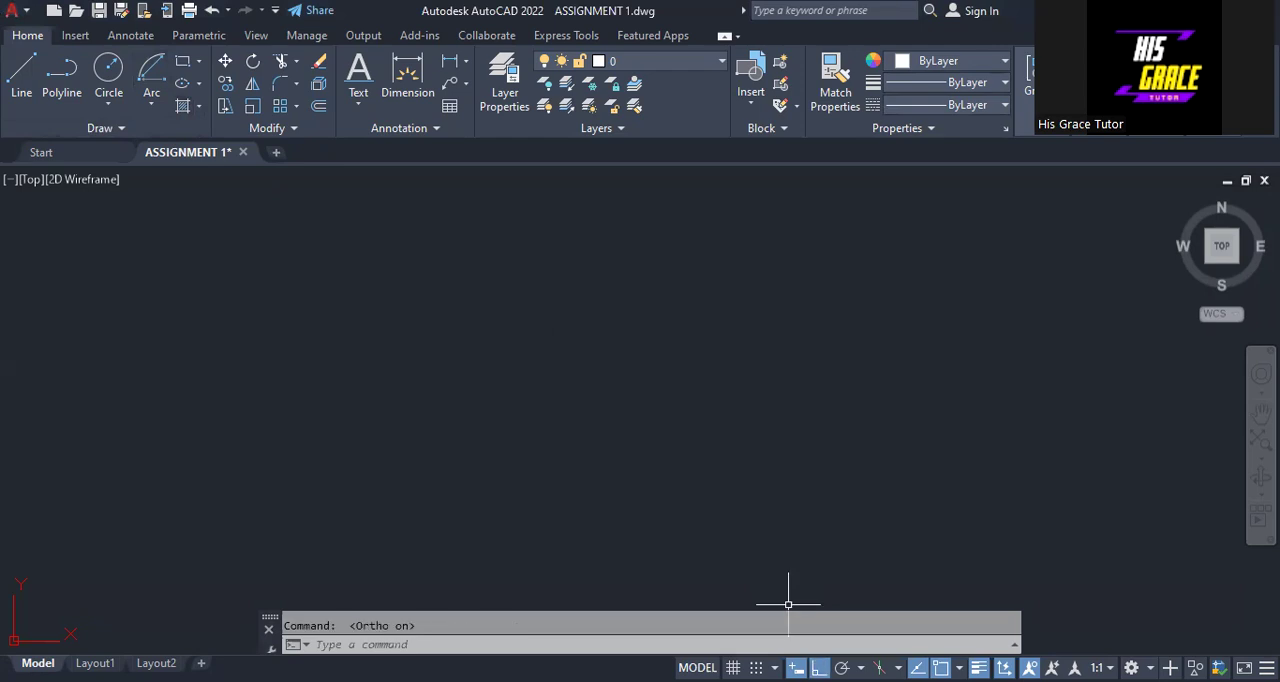
pyautogui.click(25, 68)
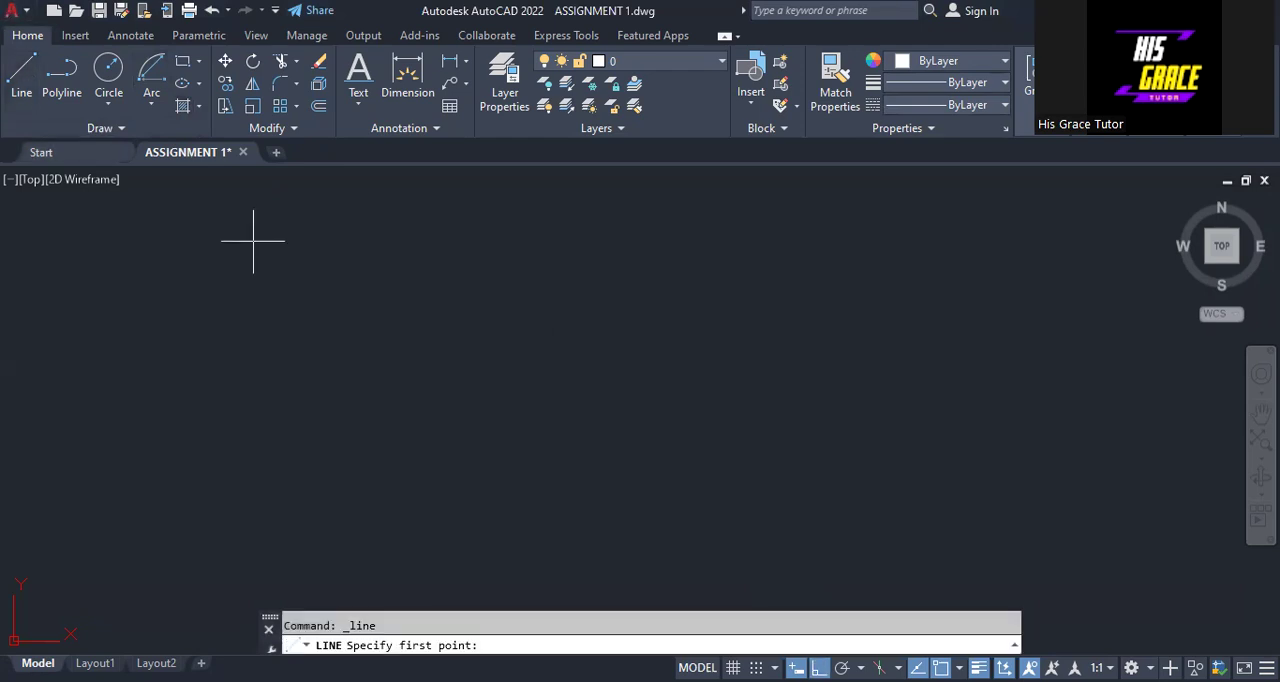
pyautogui.click(315, 336)
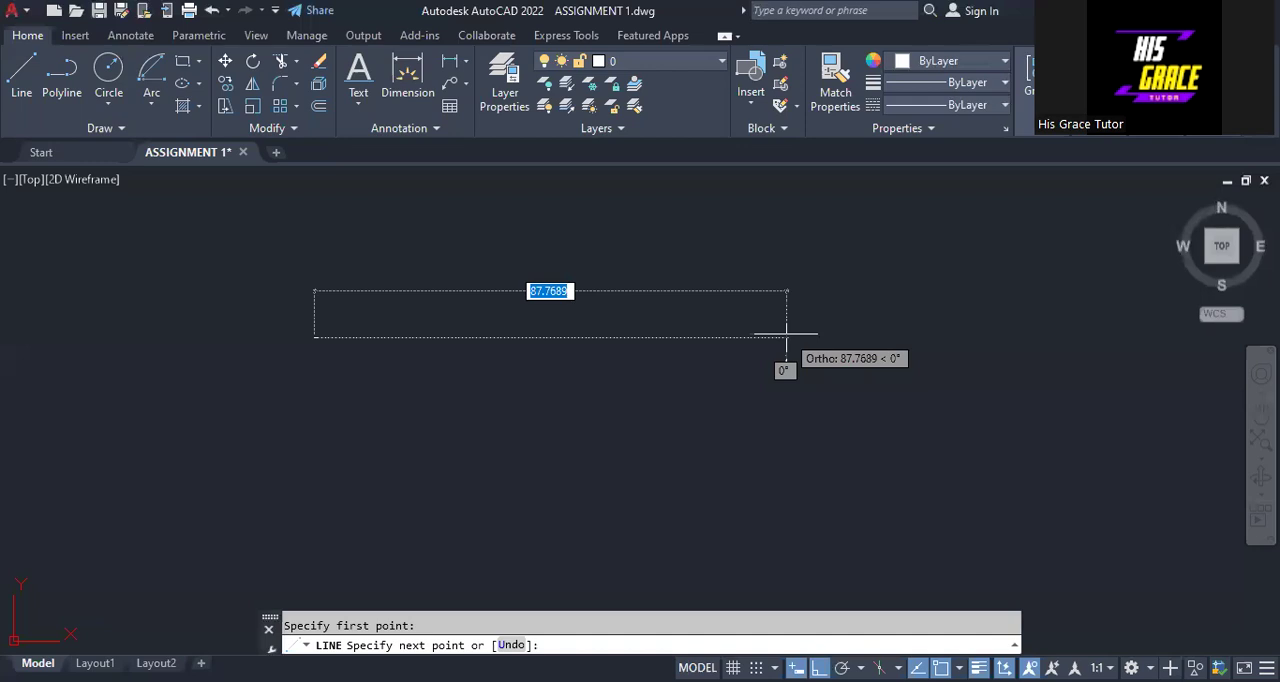
pyautogui.write('70')
pyautogui.press('Return')
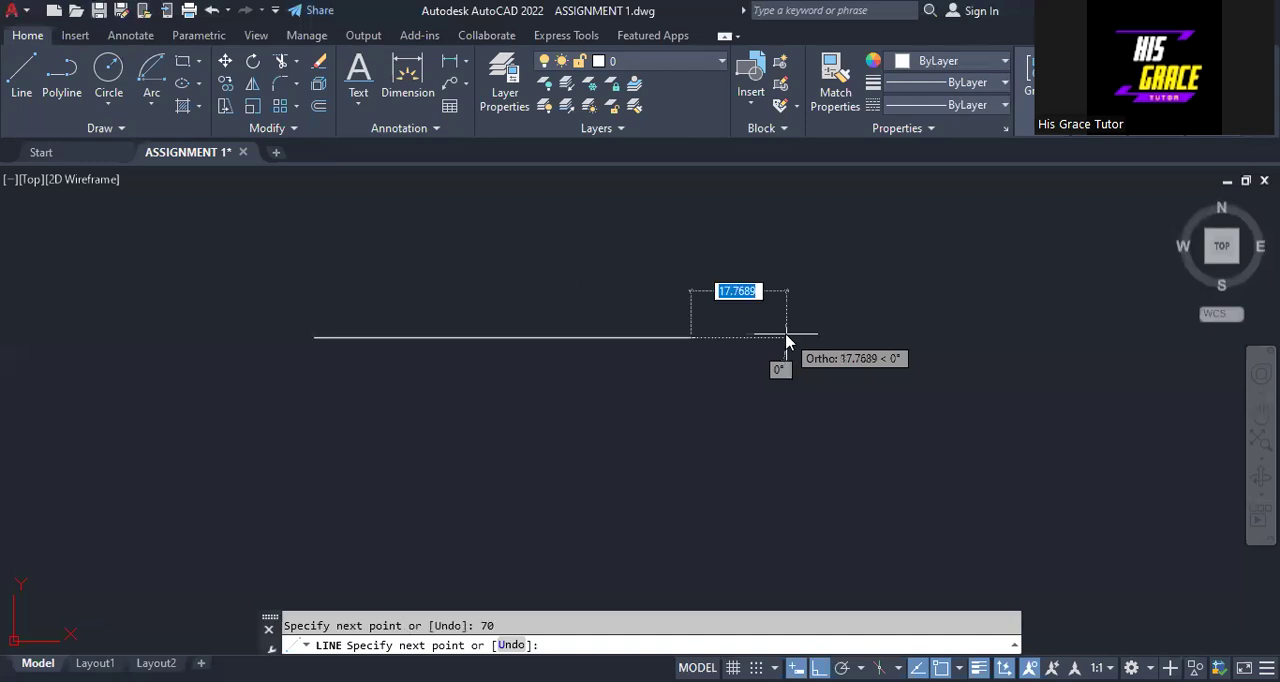
pyautogui.rightClick(786, 338)
pyautogui.click(827, 355)
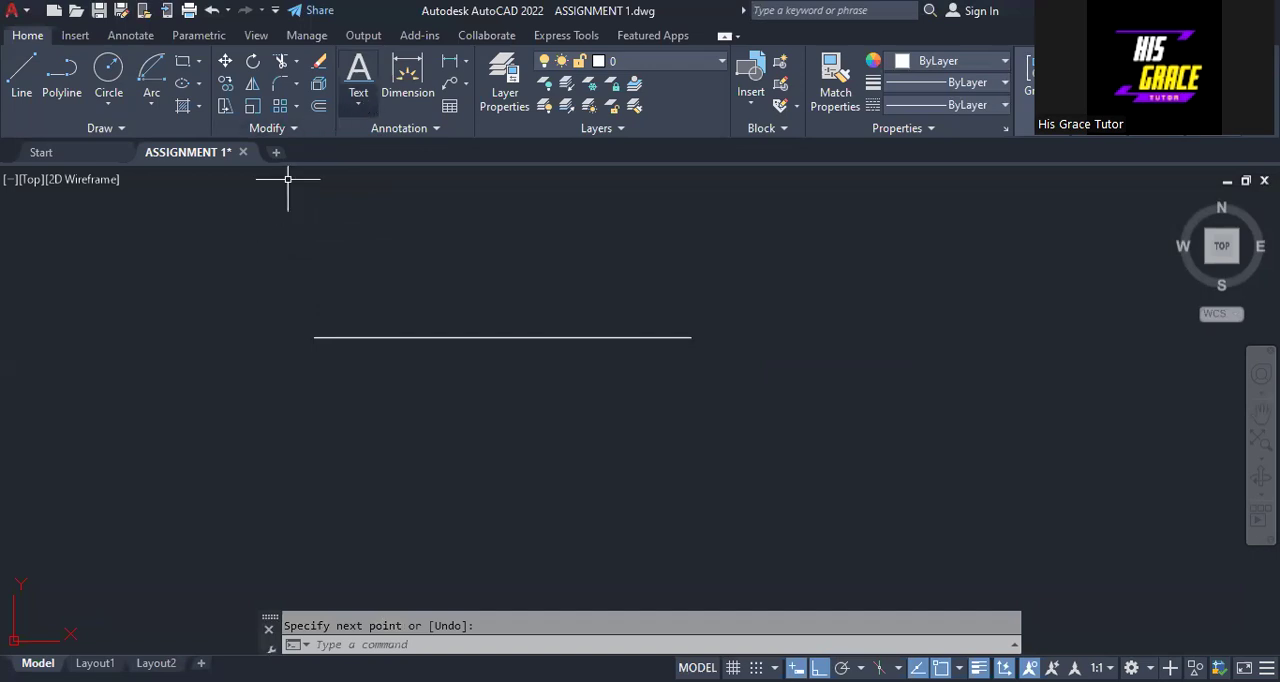
# - With Ortho off, draw a line about 81 units long from the horizontal line's left endpoint, sloping down to the right at about 30°
pyautogui.press('F8')
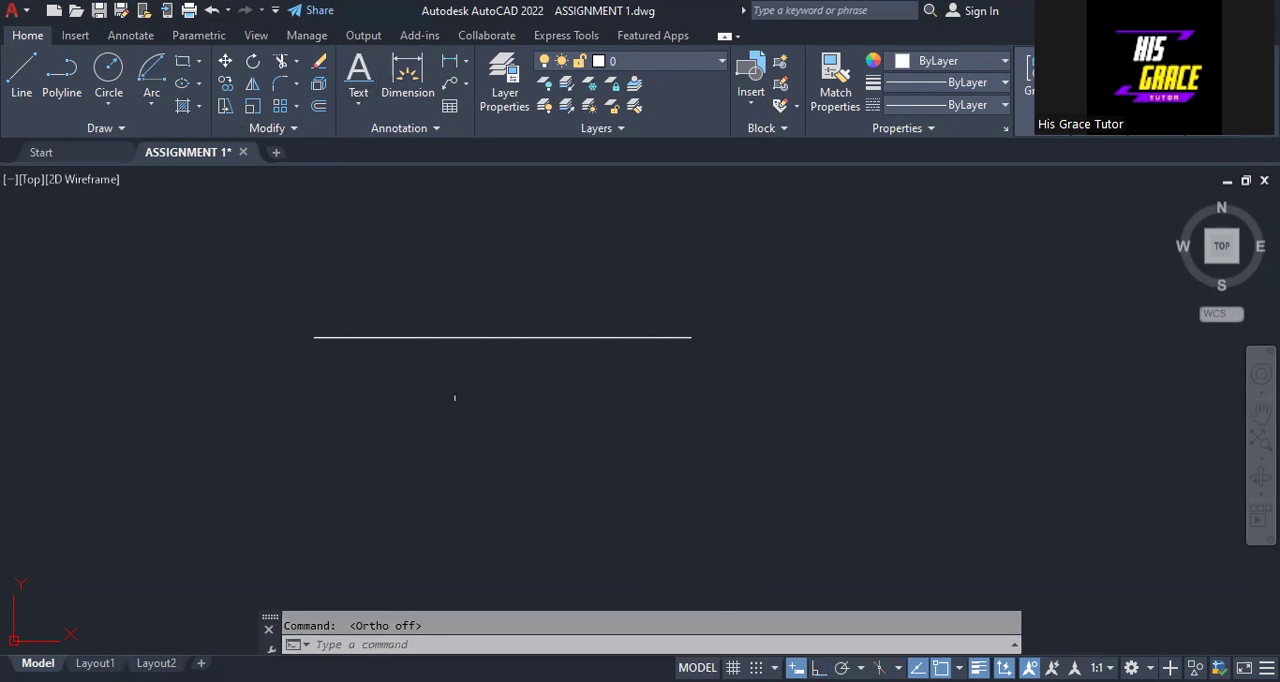
pyautogui.click(18, 80)
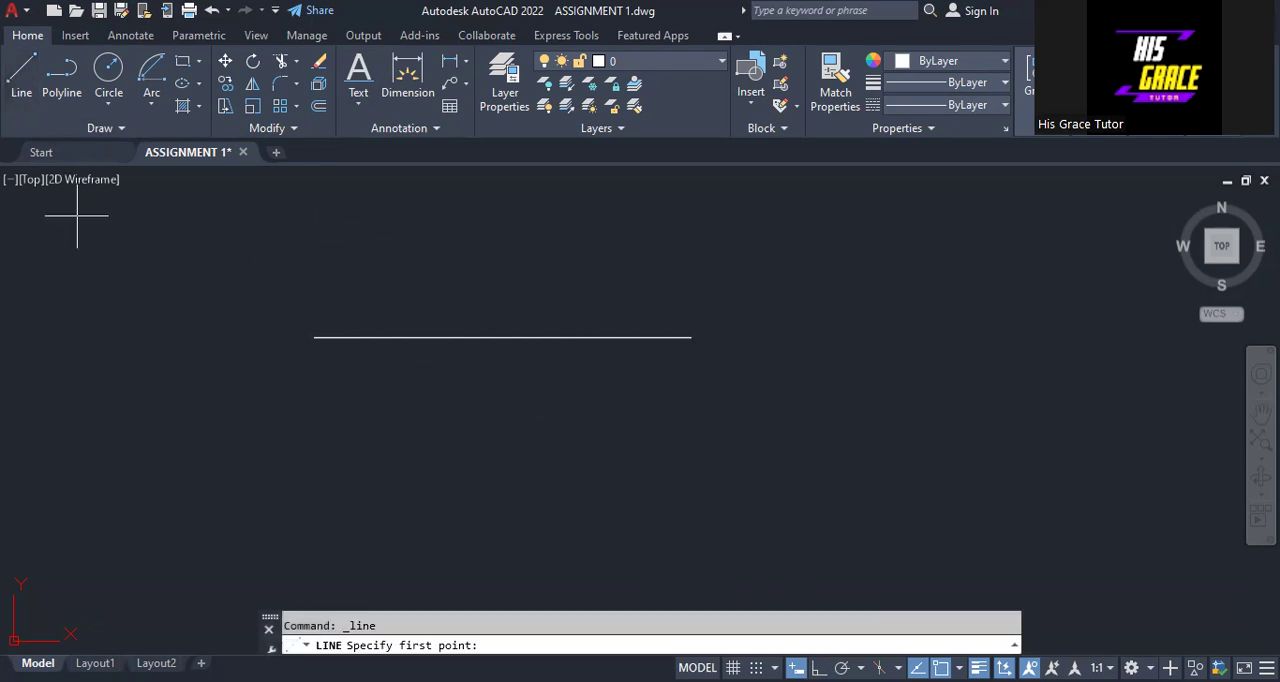
pyautogui.click(314, 338)
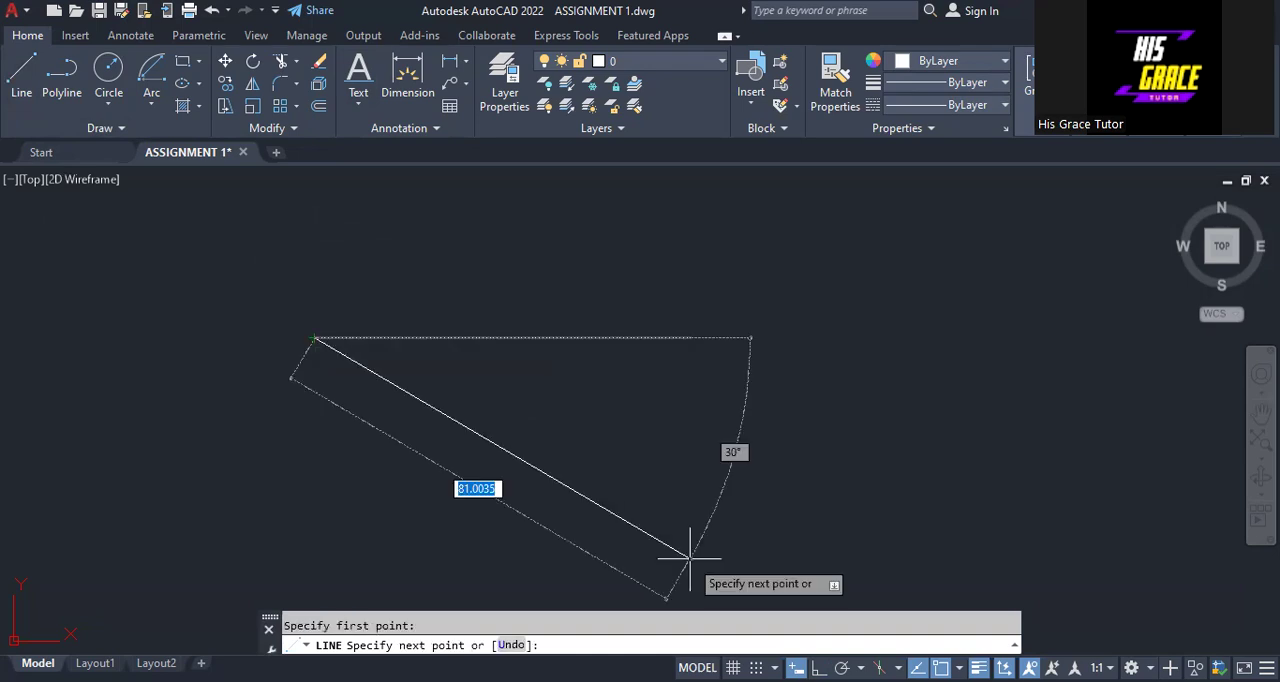
pyautogui.click(691, 558)
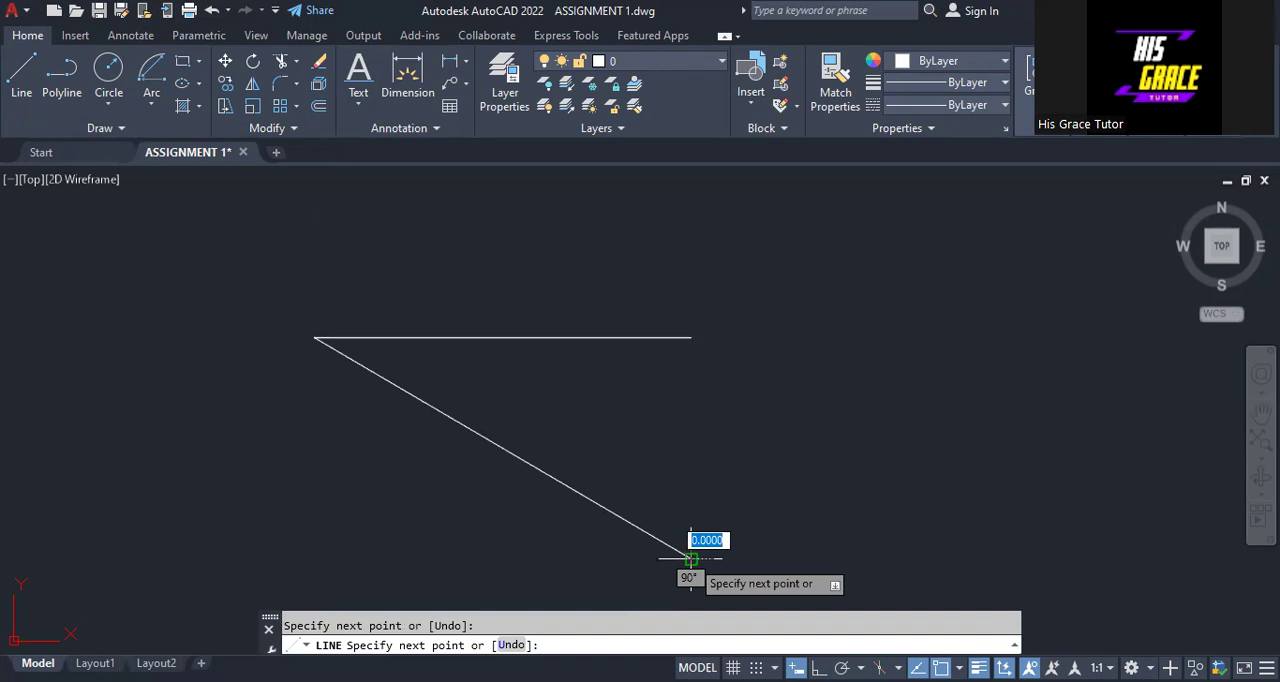
pyautogui.press('Return')
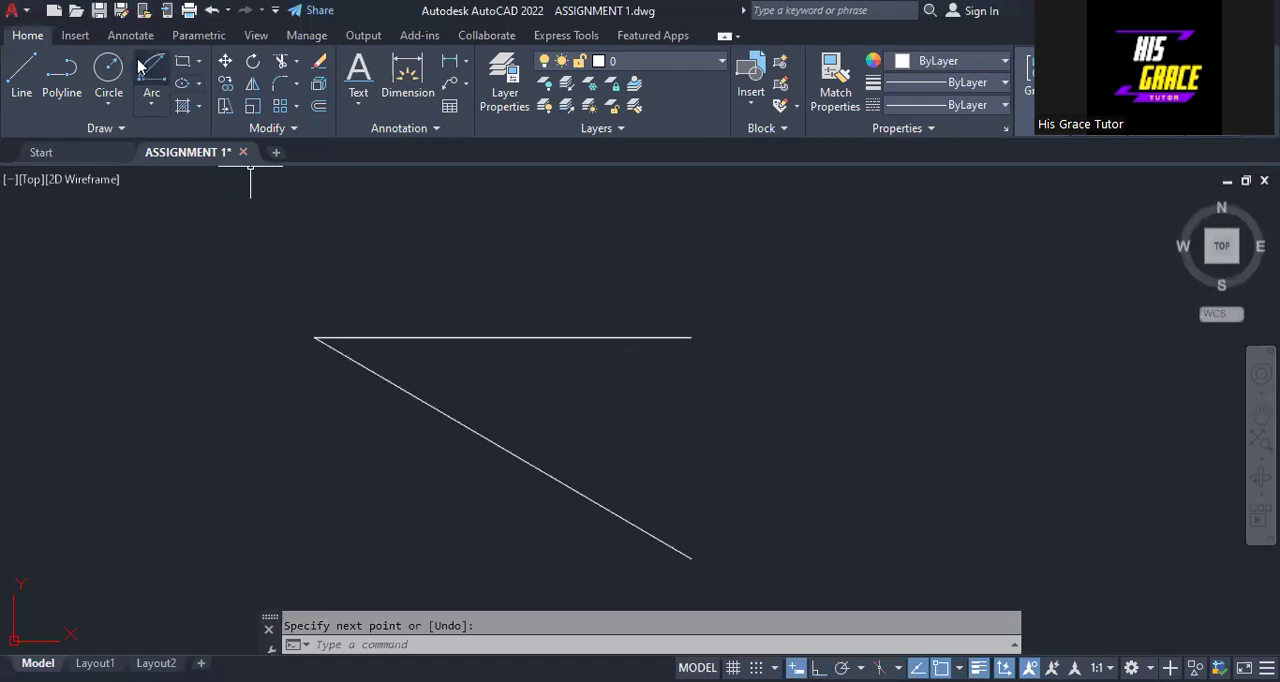
# - Label the shared endpoint of the two lines "A" using single-line text with height 2 and rotation 0
pyautogui.click(358, 100)
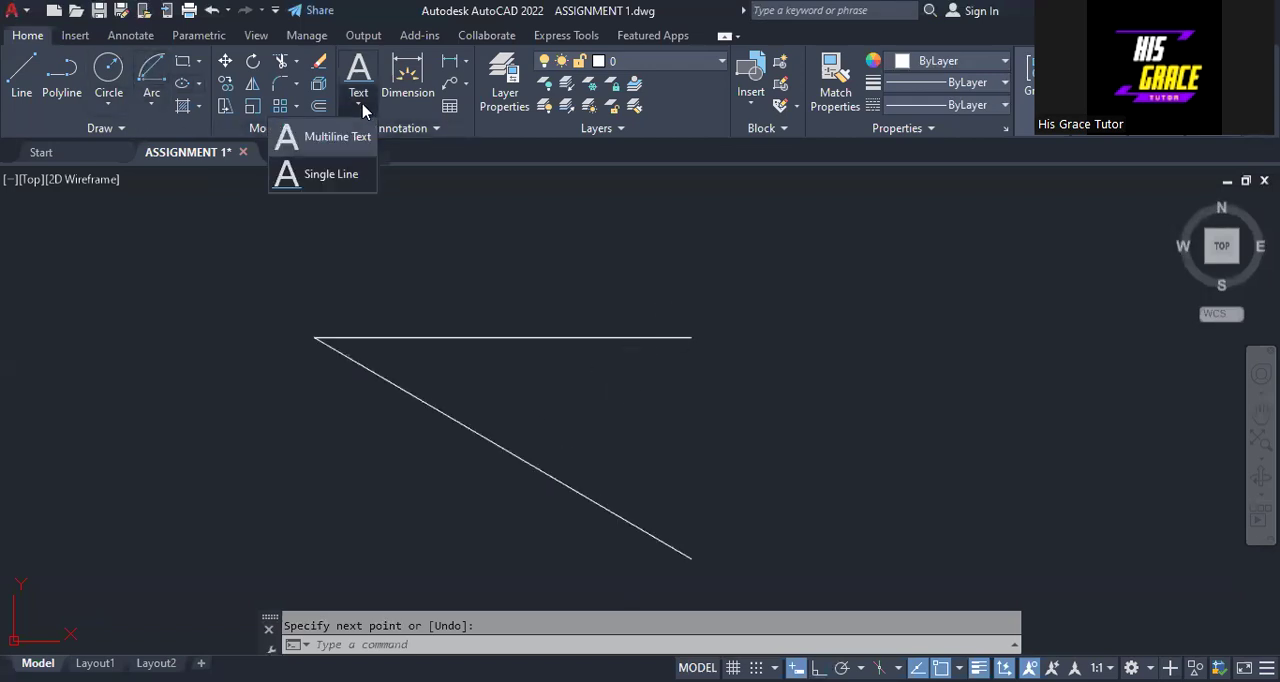
pyautogui.click(330, 174)
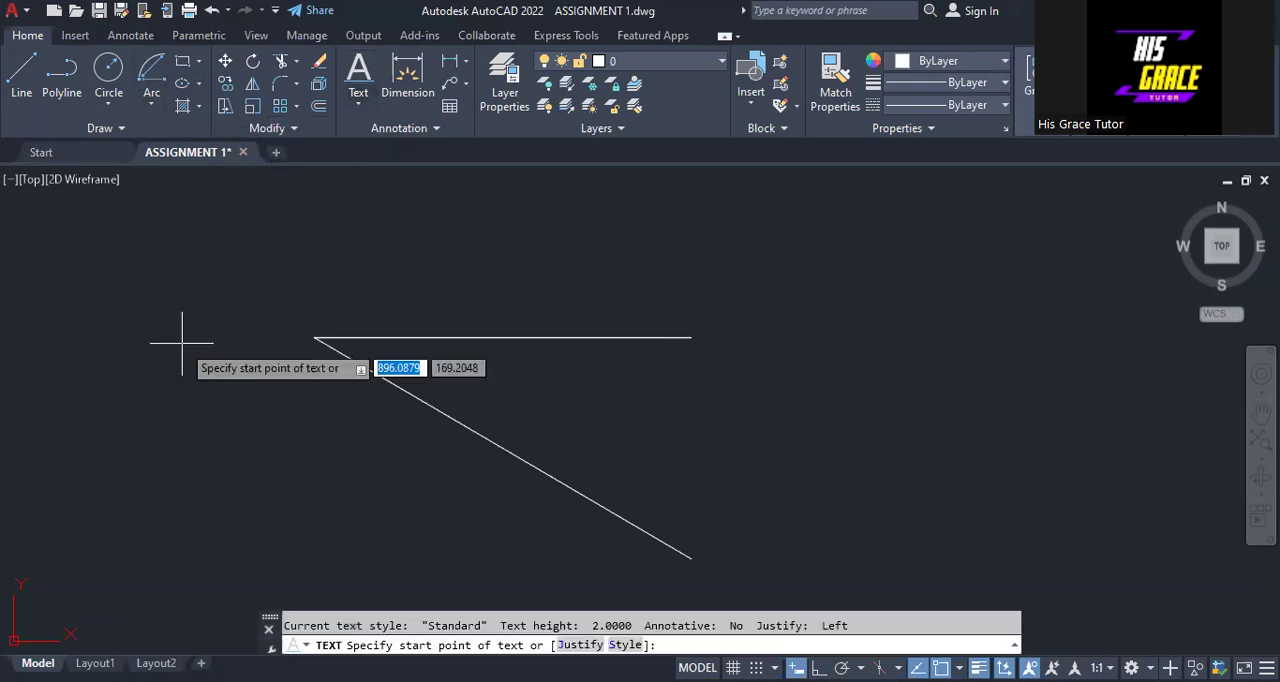
pyautogui.click(182, 343)
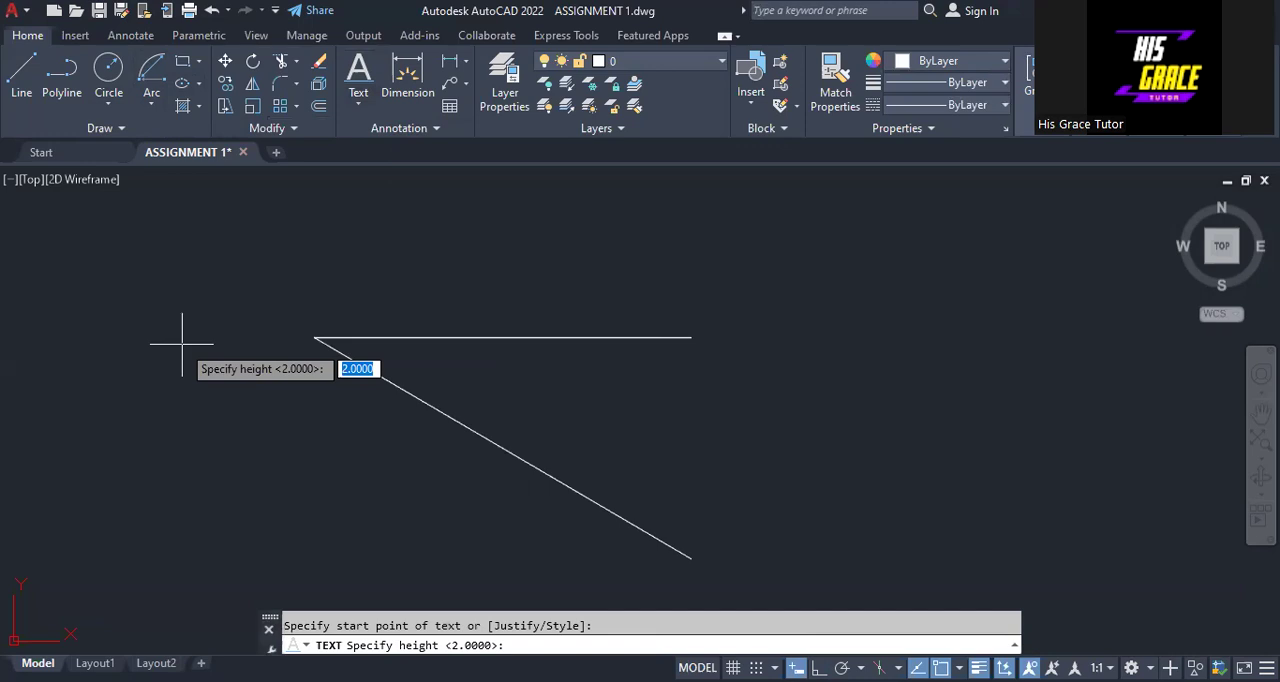
pyautogui.write('2')
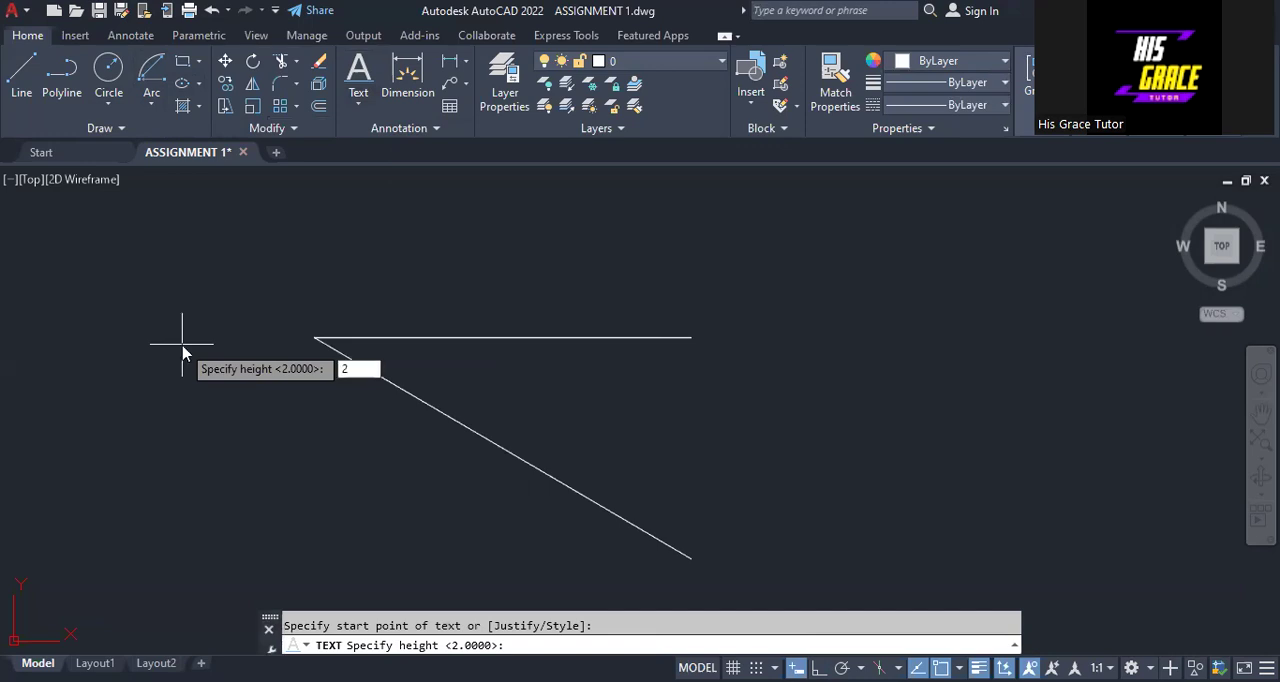
pyautogui.press('Return')
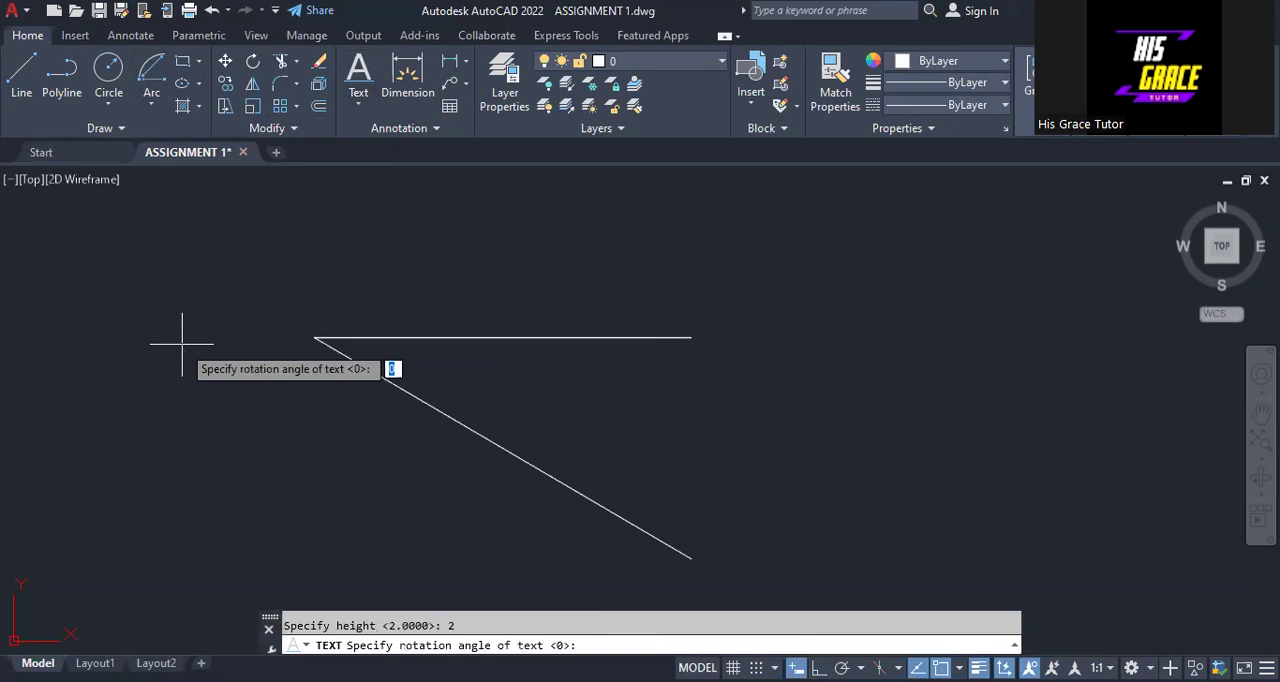
pyautogui.press('Return')
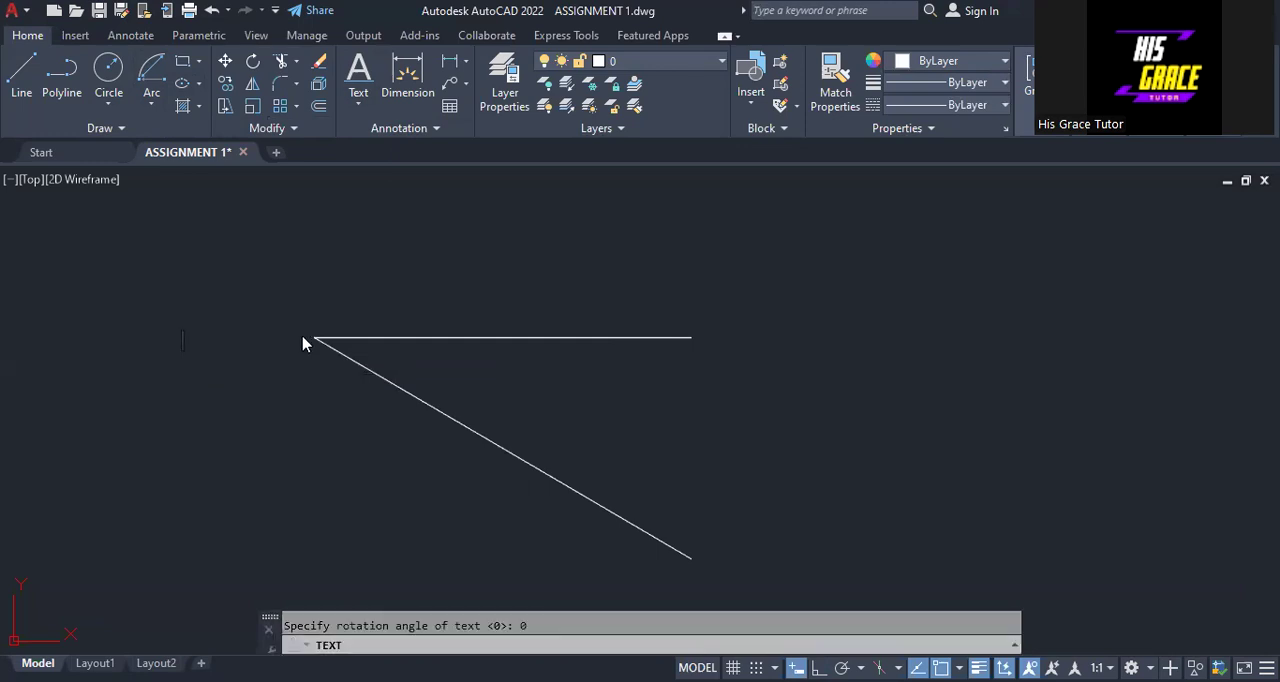
pyautogui.write('A')
# - Label the horizontal line's right end "B" and the sloping line's lower end "C", then end the text command
pyautogui.click(697, 333)
pyautogui.write('B')
pyautogui.click(701, 566)
pyautogui.write('C')
pyautogui.rightClick(733, 498)
pyautogui.click(672, 259)
pyautogui.press('Escape')
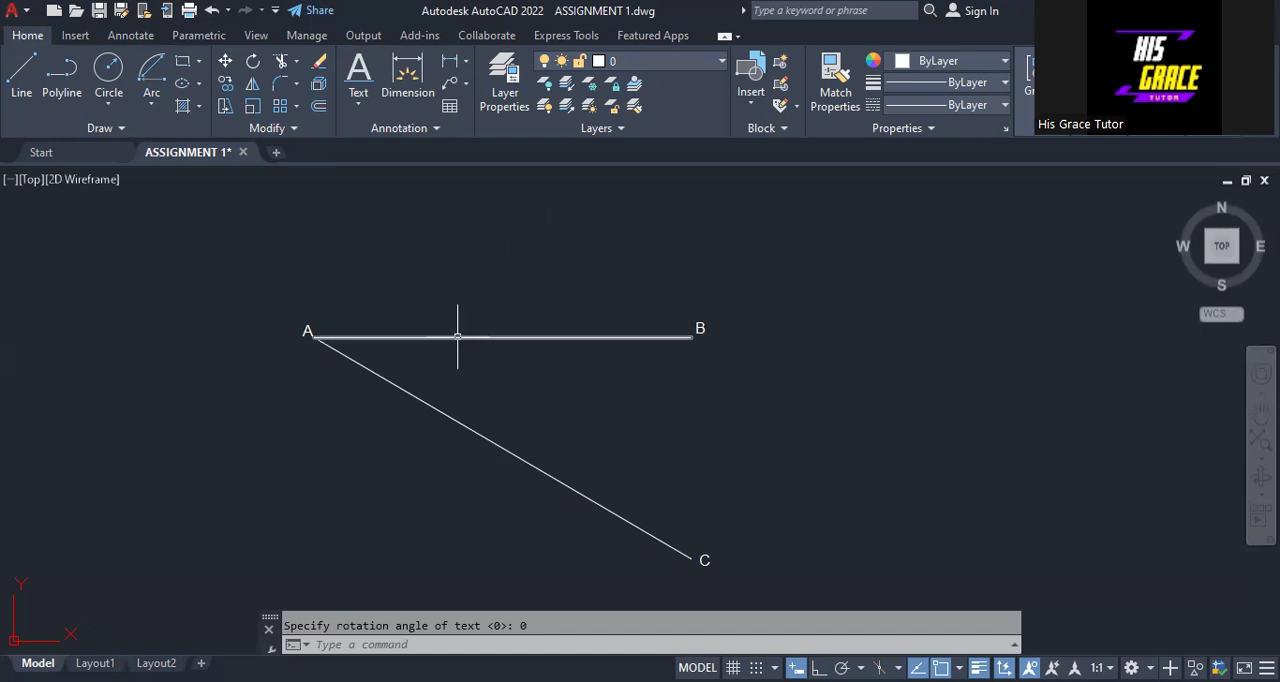
# - Divide line AB into 9 equal segments with the Divide command
pyautogui.click(122, 128)
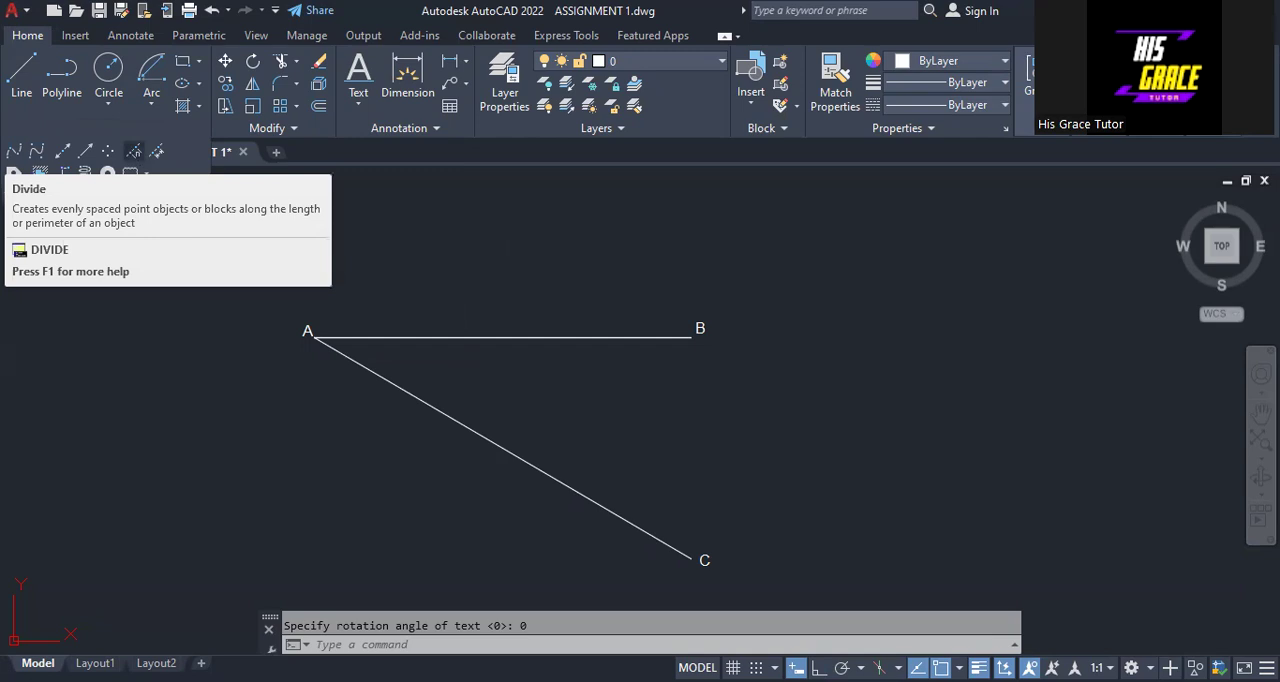
pyautogui.click(133, 150)
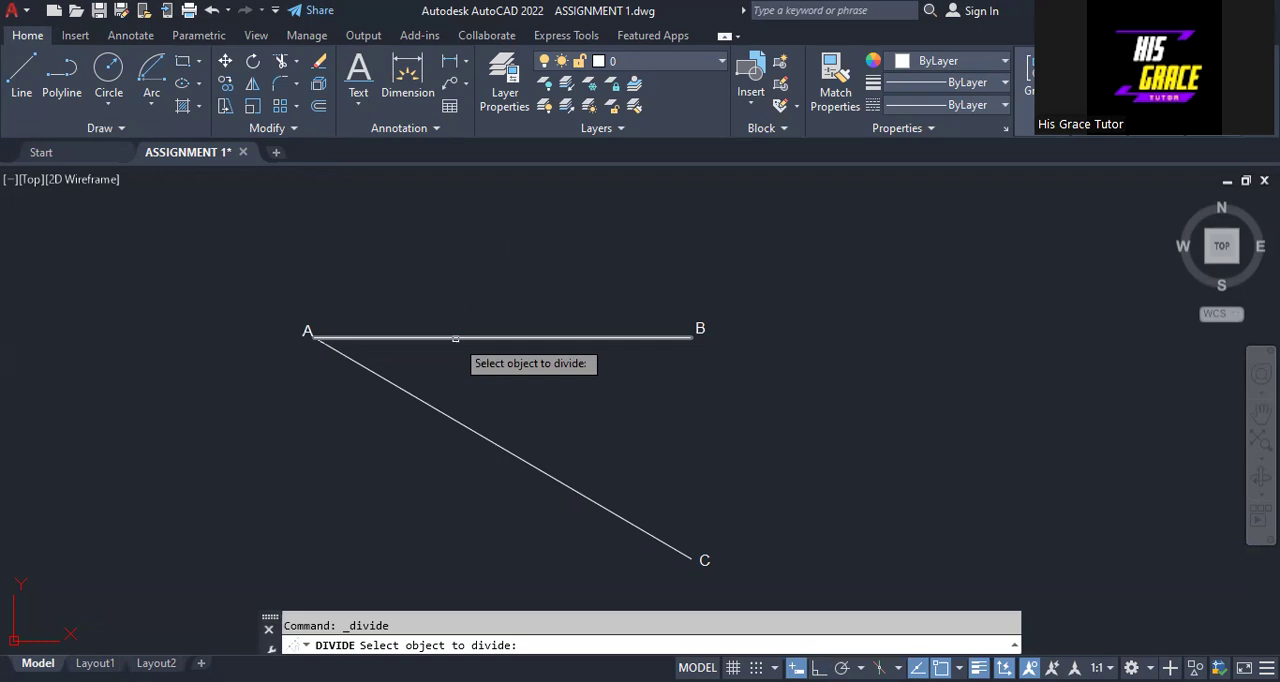
pyautogui.click(455, 338)
pyautogui.write('9')
pyautogui.press('Return')
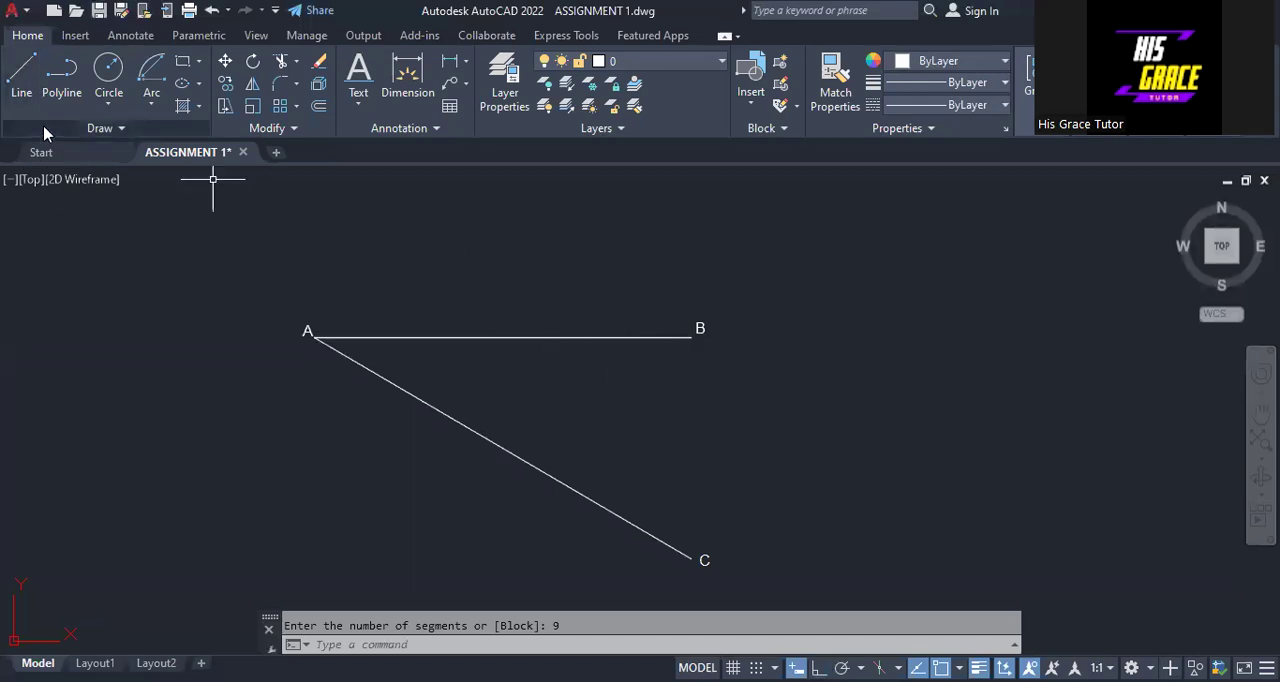
# - Draw a closing line from point B to point C
pyautogui.click(20, 85)
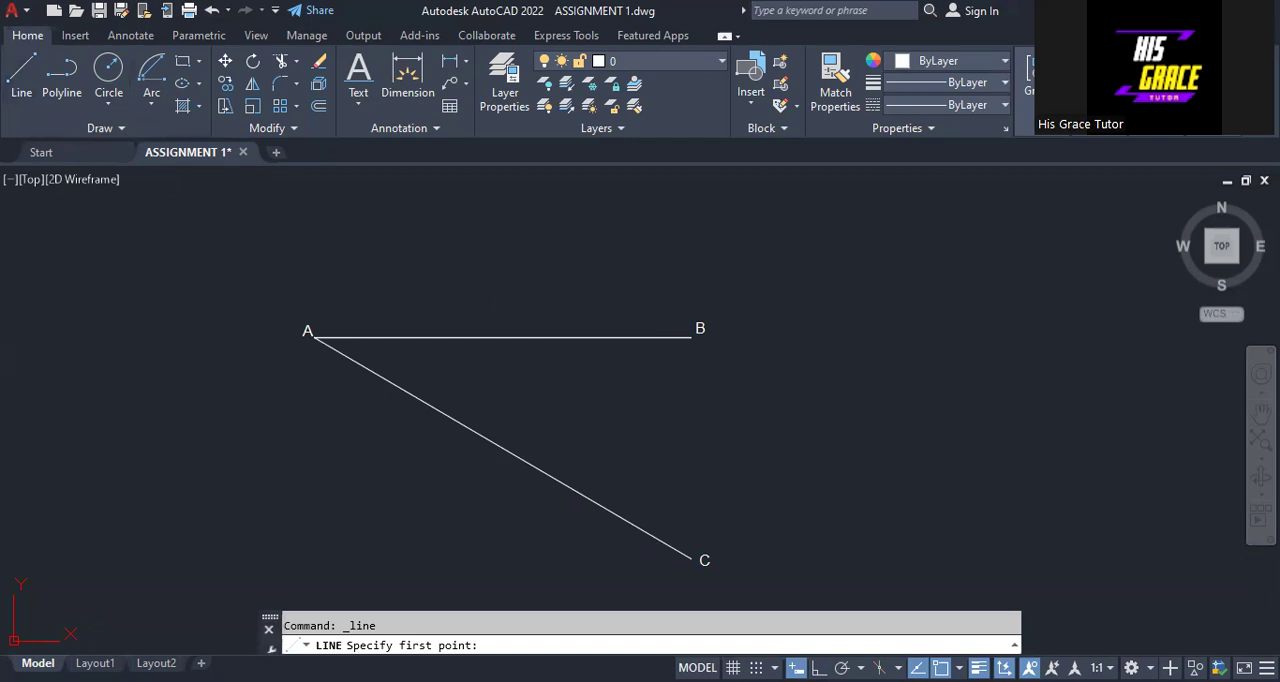
pyautogui.click(690, 337)
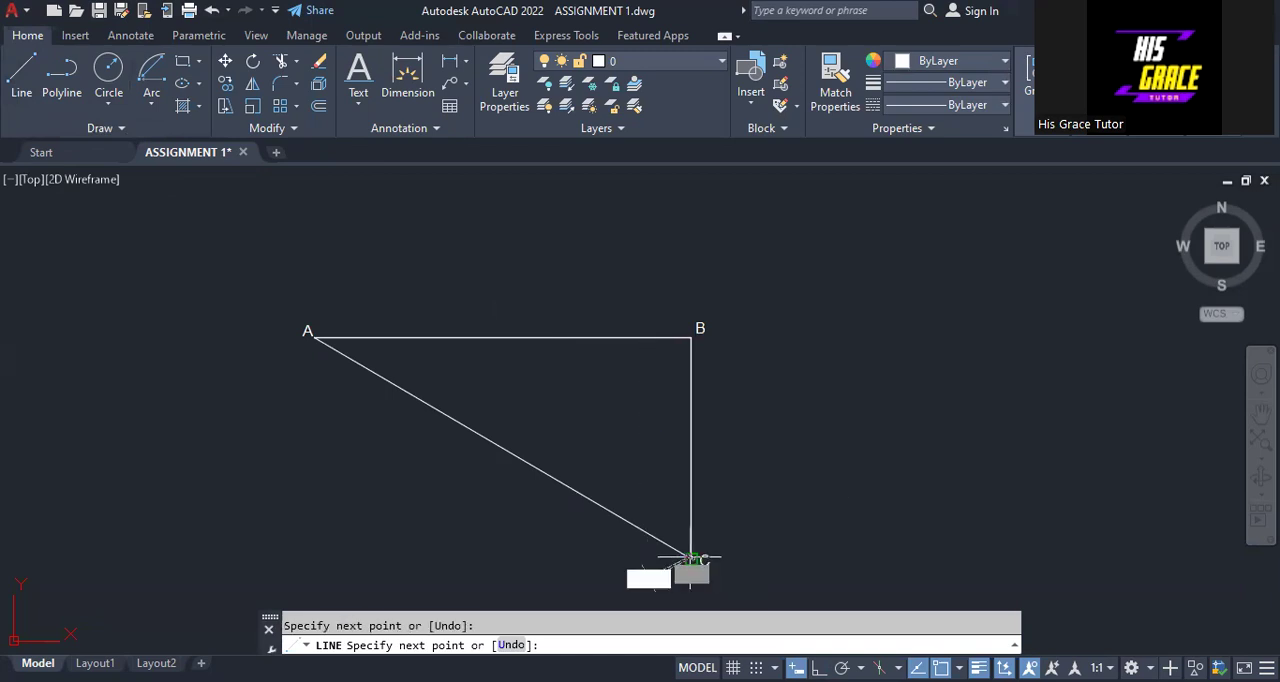
pyautogui.rightClick(749, 341)
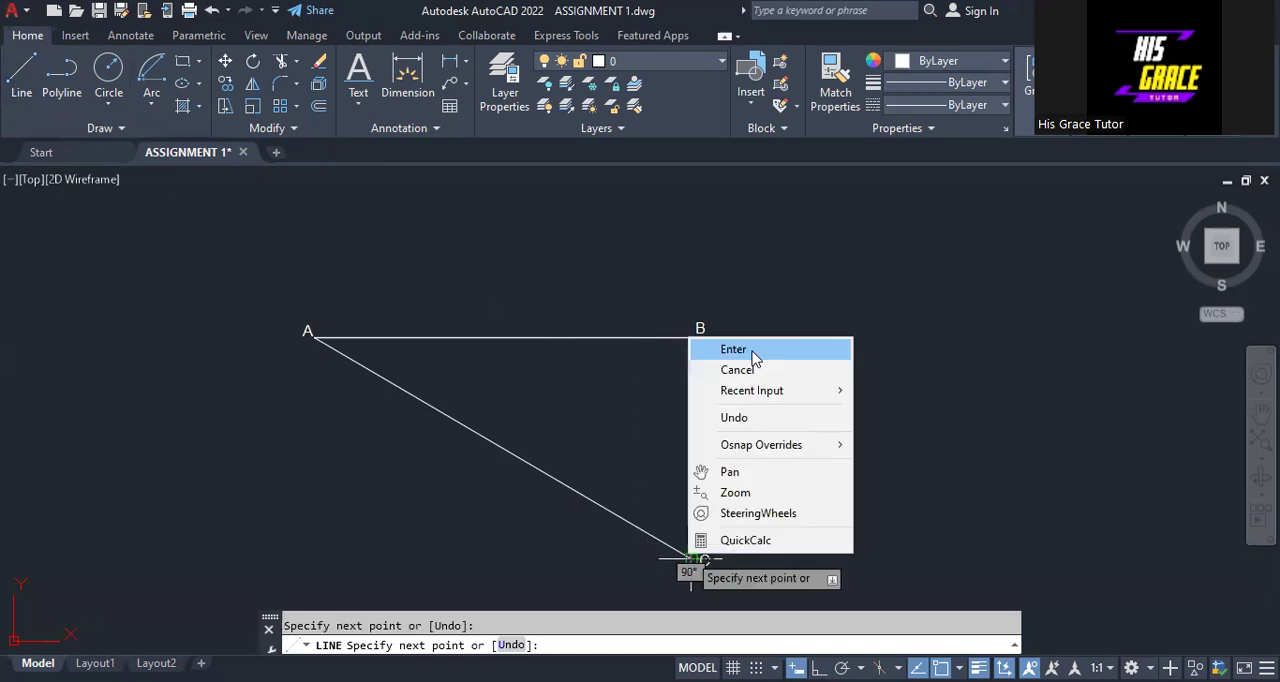
pyautogui.click(750, 350)
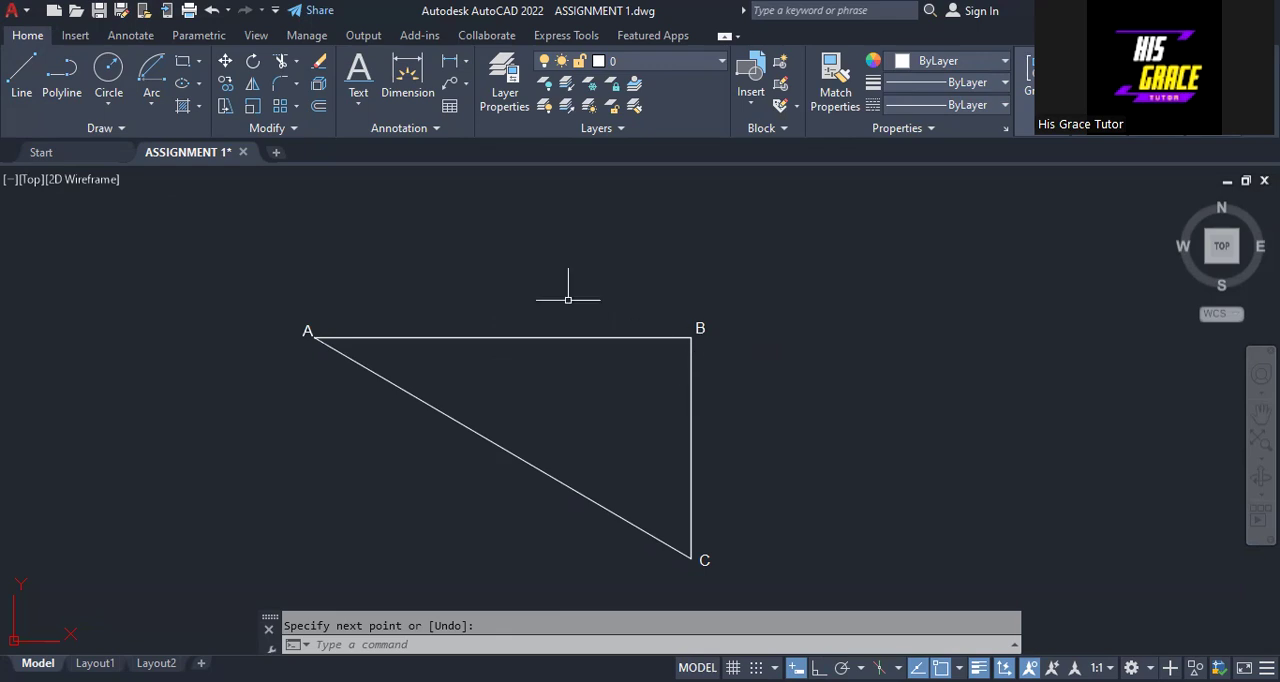
# - Copy line BC with base point B onto each of the eight division points along line AB
pyautogui.click(227, 86)
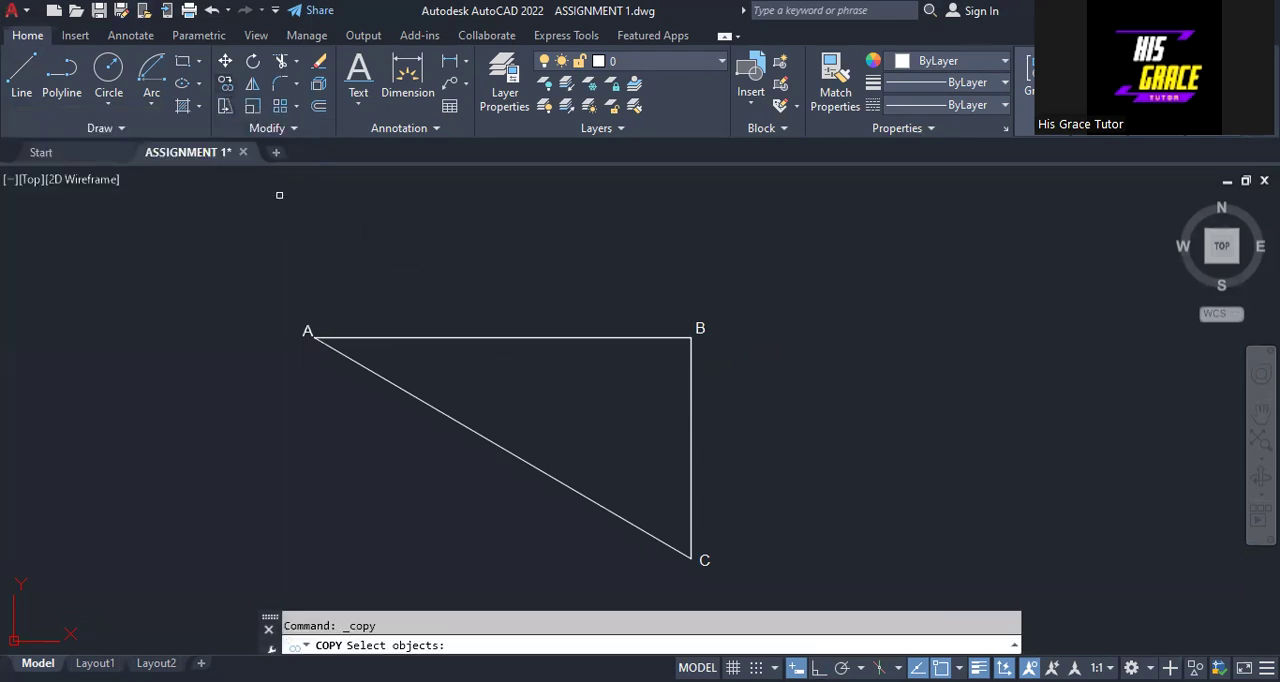
pyautogui.click(688, 409)
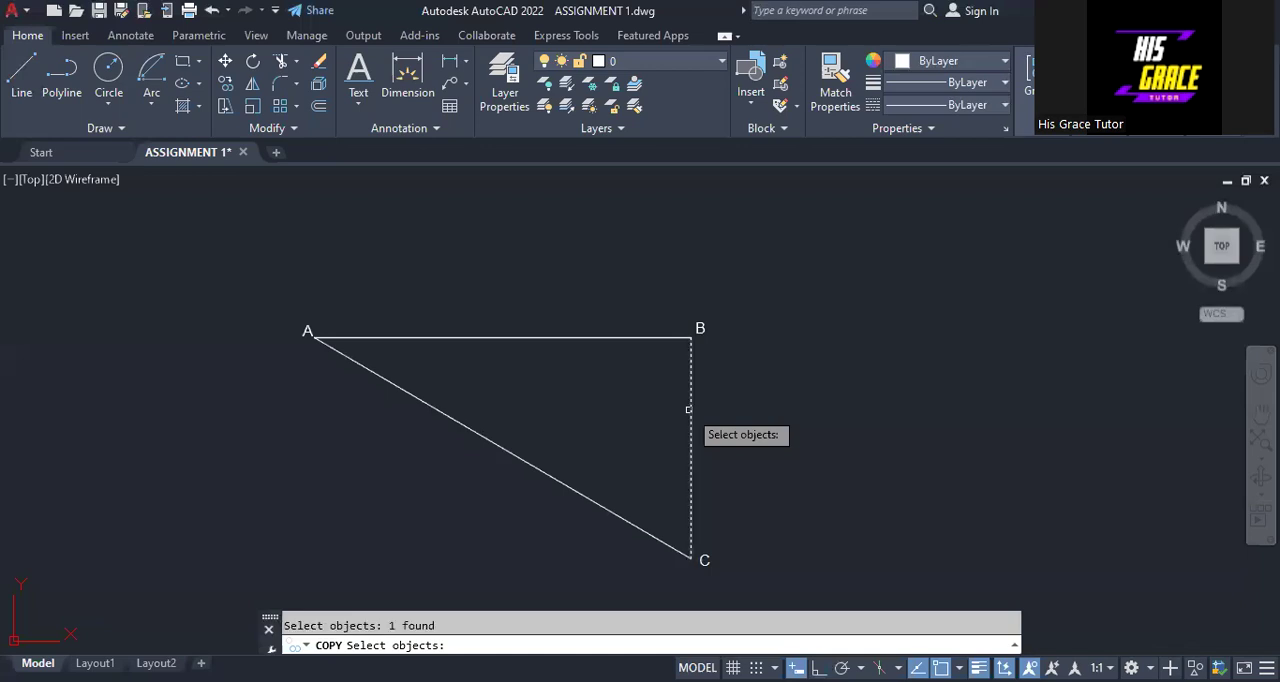
pyautogui.press('Return')
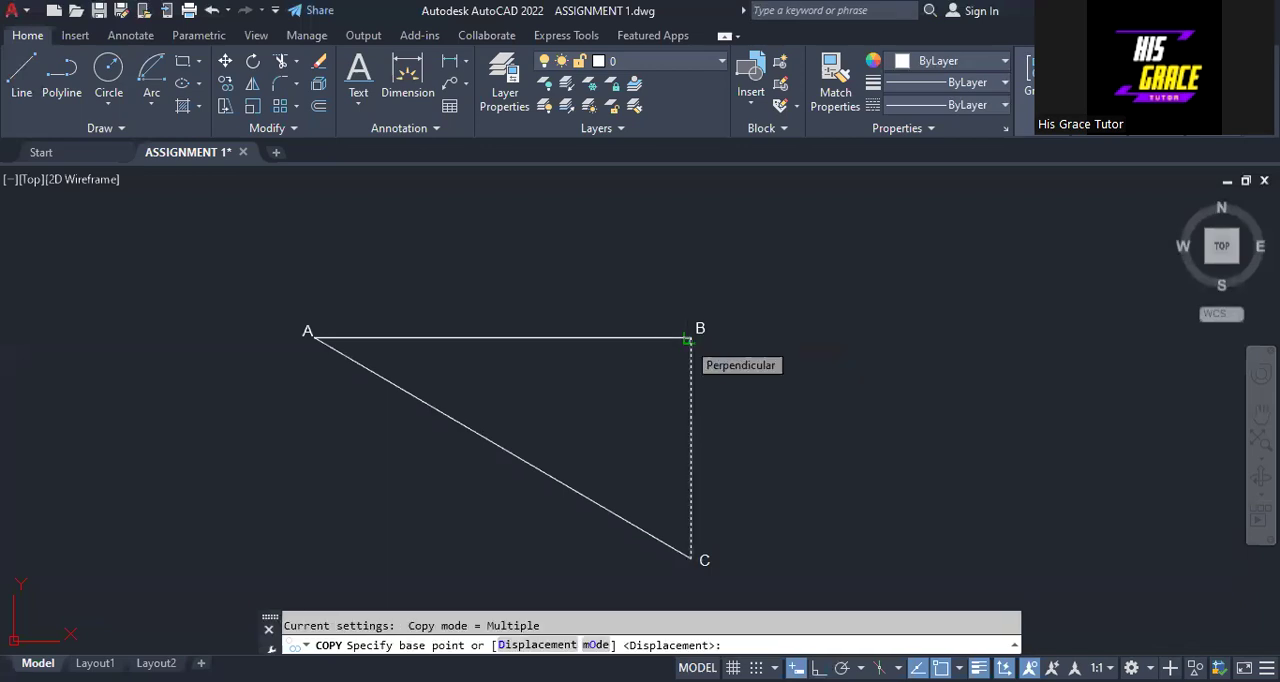
pyautogui.click(687, 340)
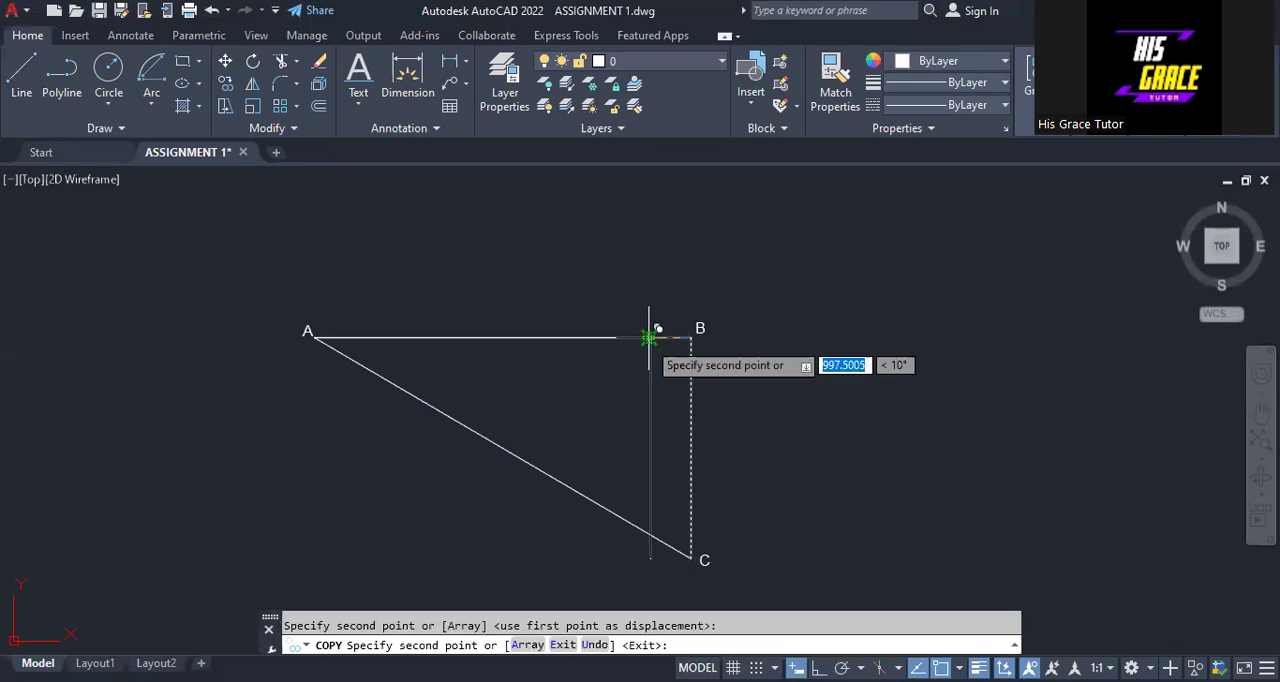
pyautogui.click(650, 338)
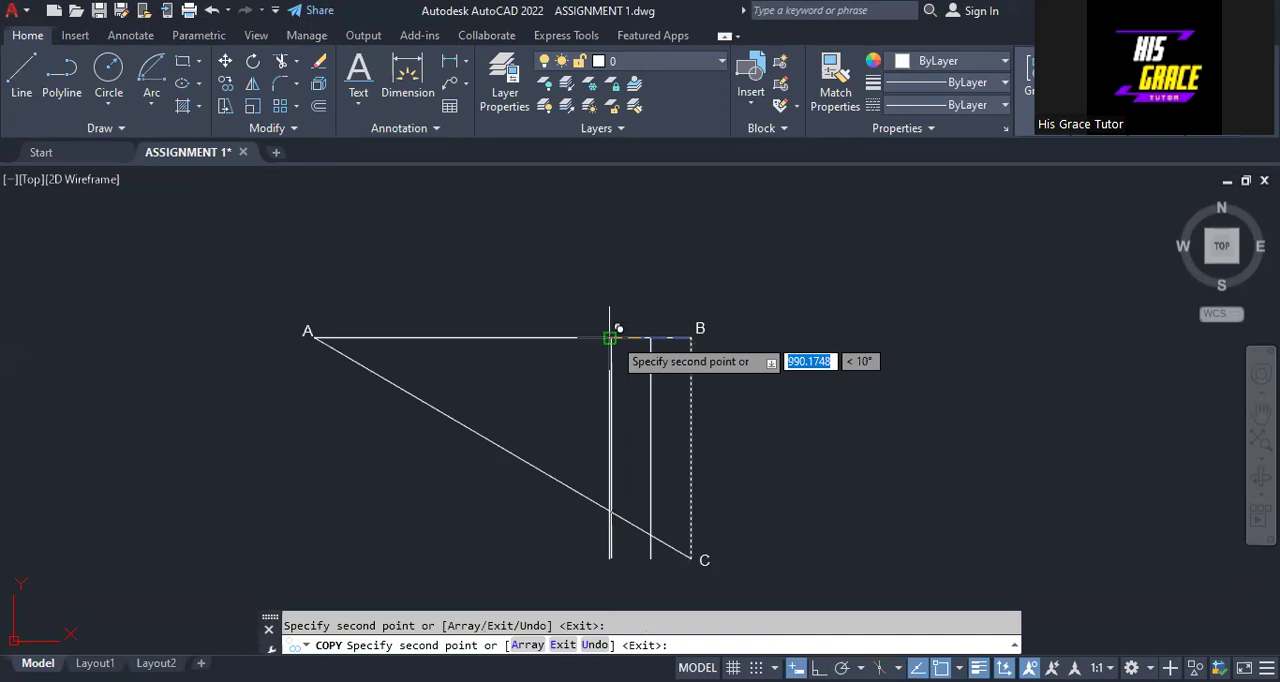
pyautogui.click(610, 338)
pyautogui.click(567, 338)
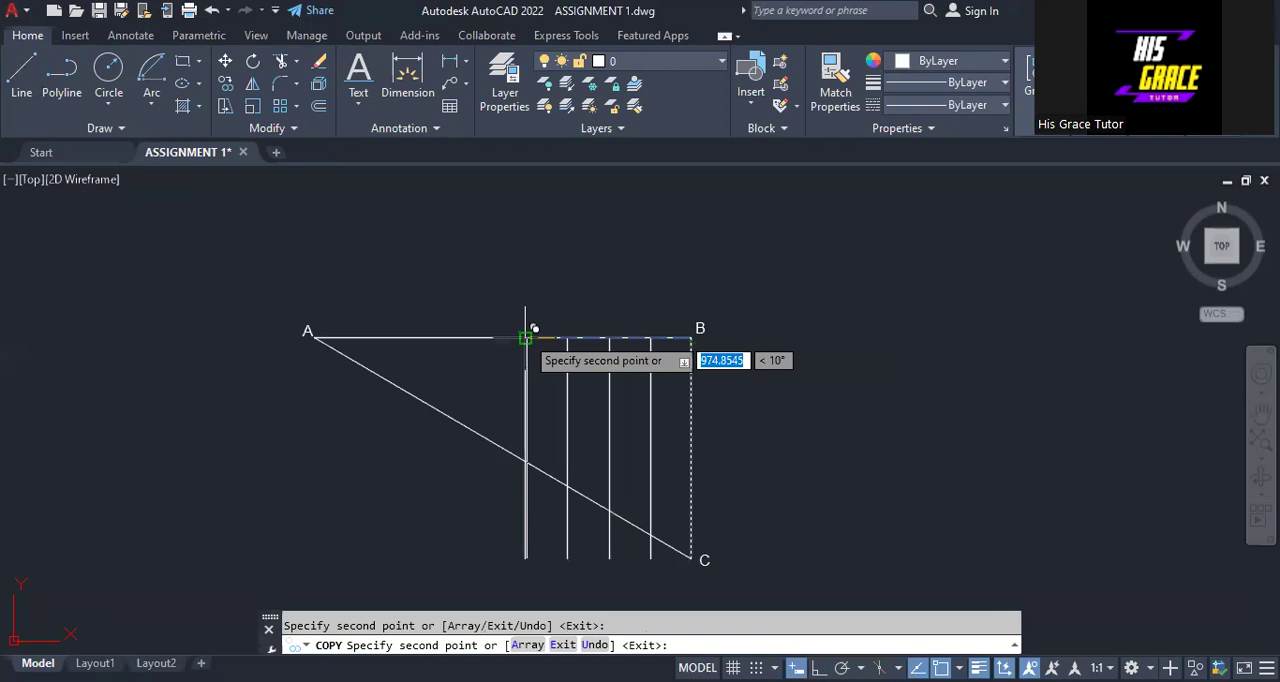
pyautogui.click(526, 338)
pyautogui.click(484, 338)
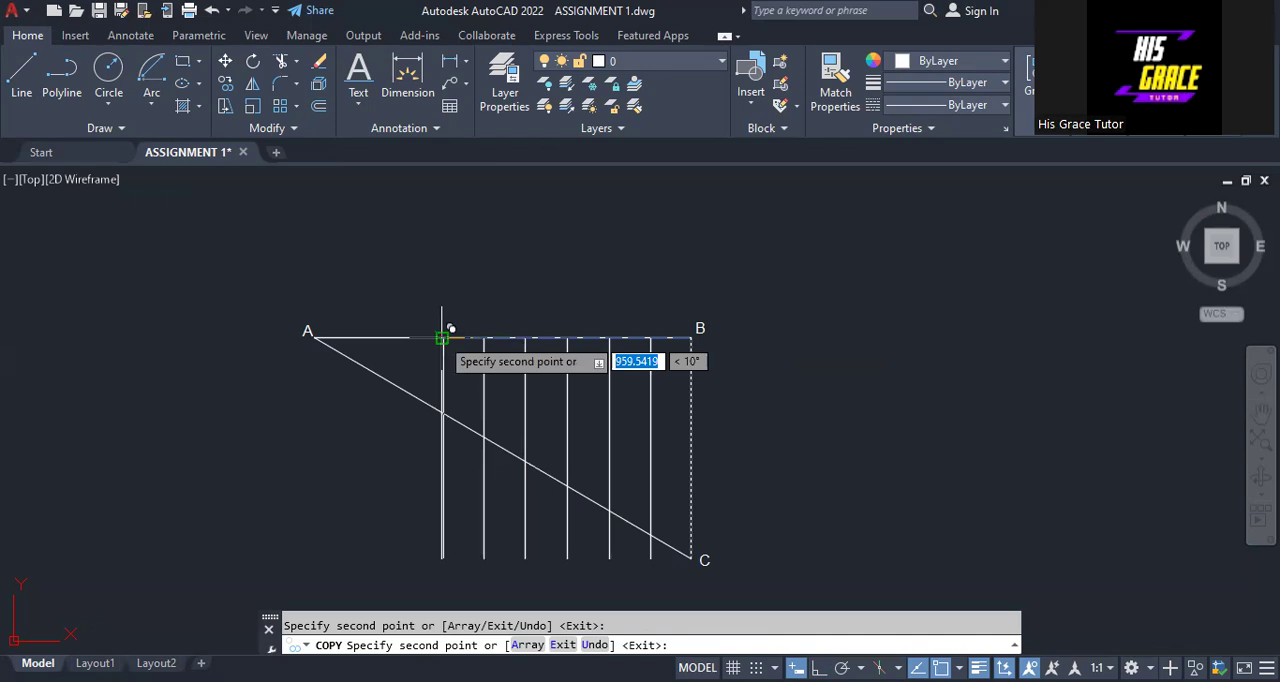
pyautogui.click(400, 338)
pyautogui.click(358, 338)
pyautogui.press('Escape')
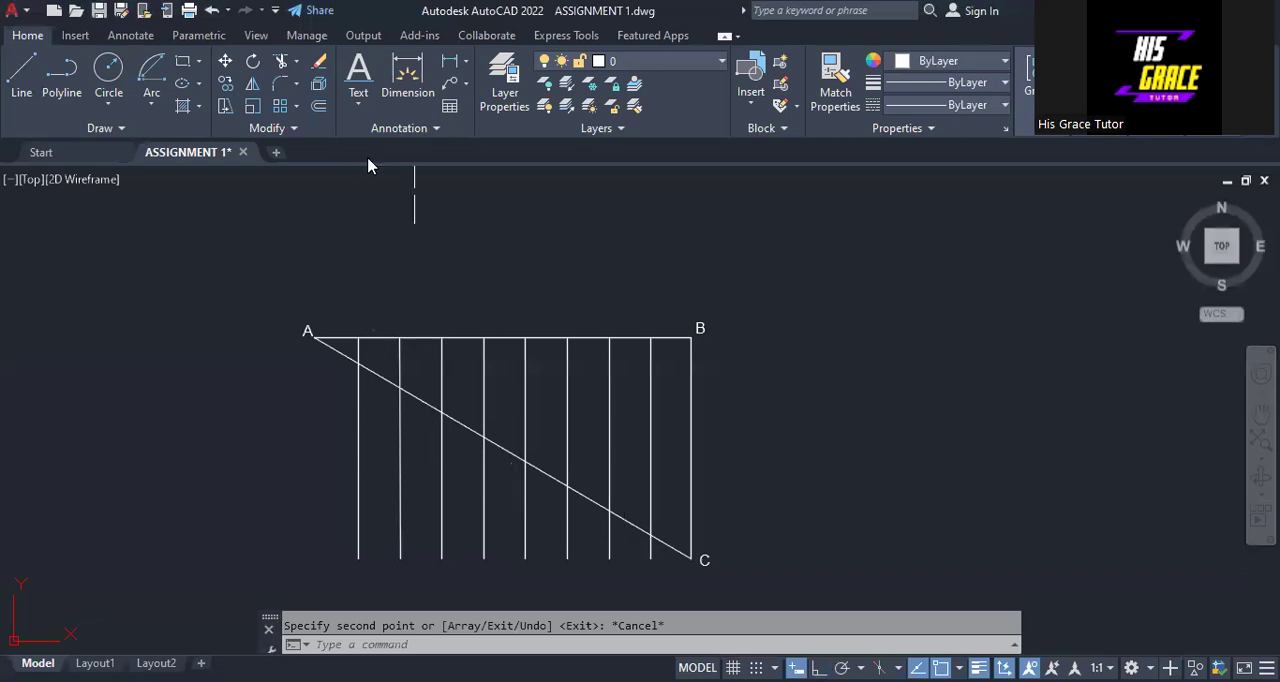
# - Trim off the parts of the eight copied vertical lines that extend below sloping line AC
pyautogui.click(279, 62)
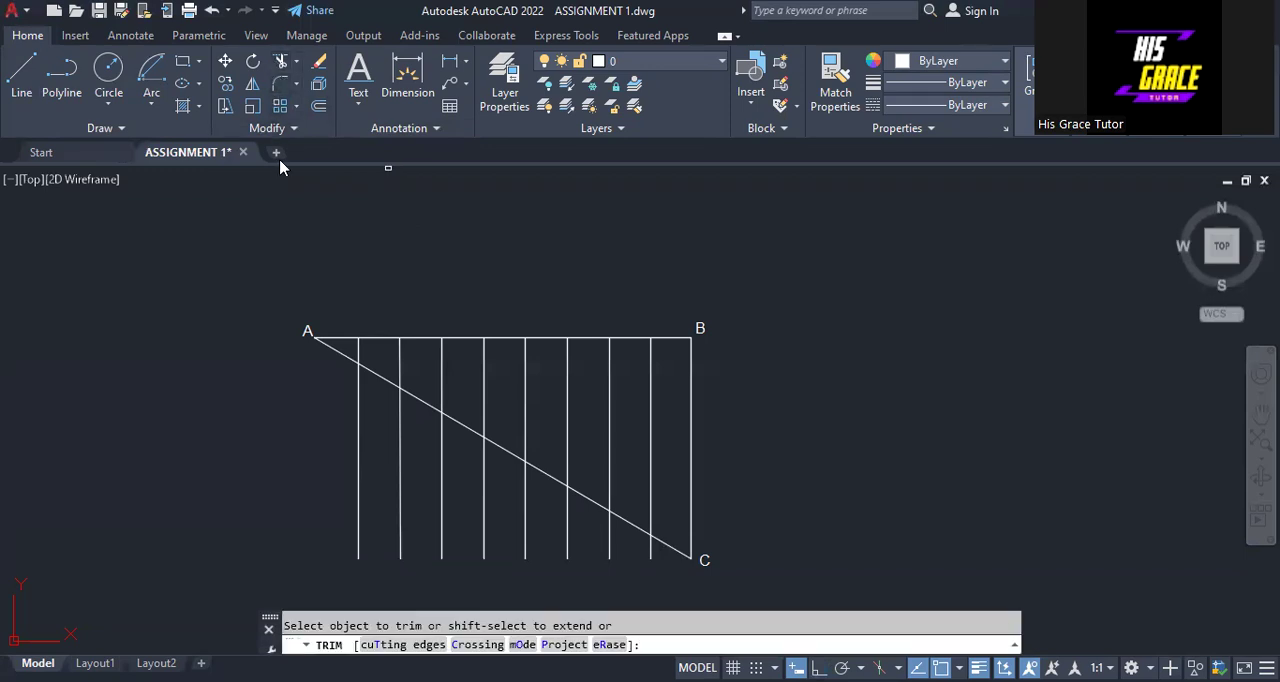
pyautogui.moveTo(300, 390)
pyautogui.mouseDown()
pyautogui.moveTo(529, 523)
pyautogui.moveTo(652, 544)
pyautogui.mouseUp()
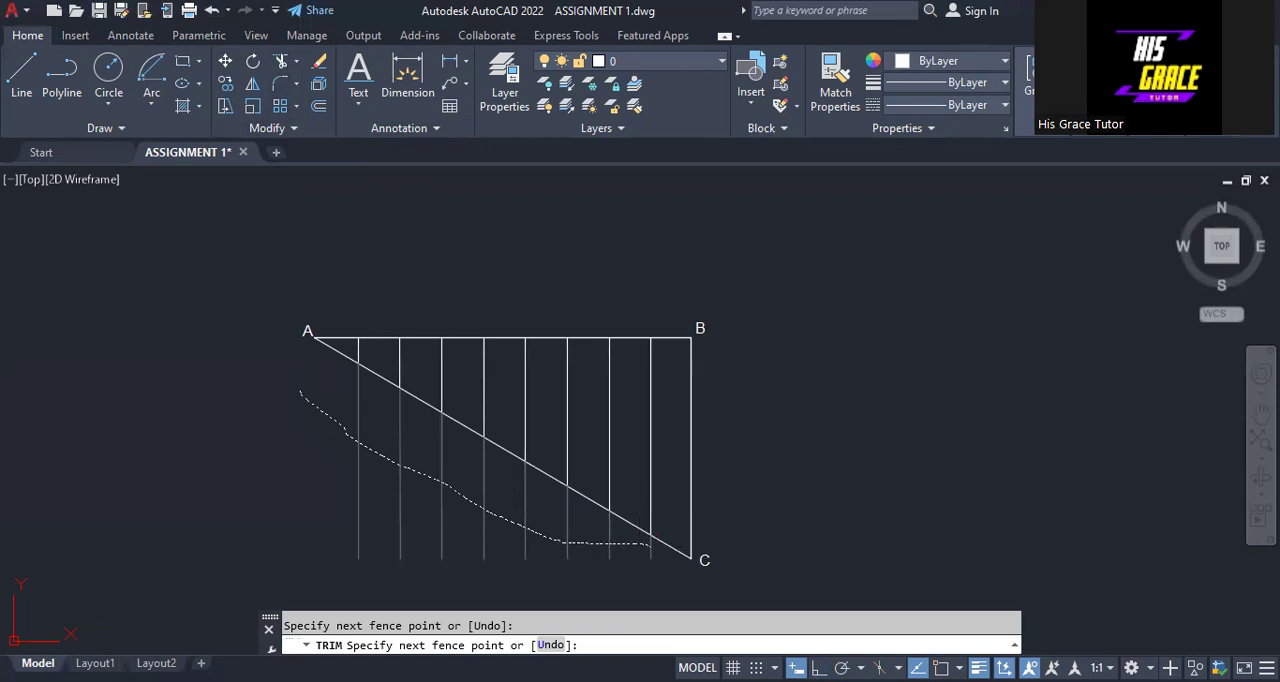
pyautogui.rightClick(817, 424)
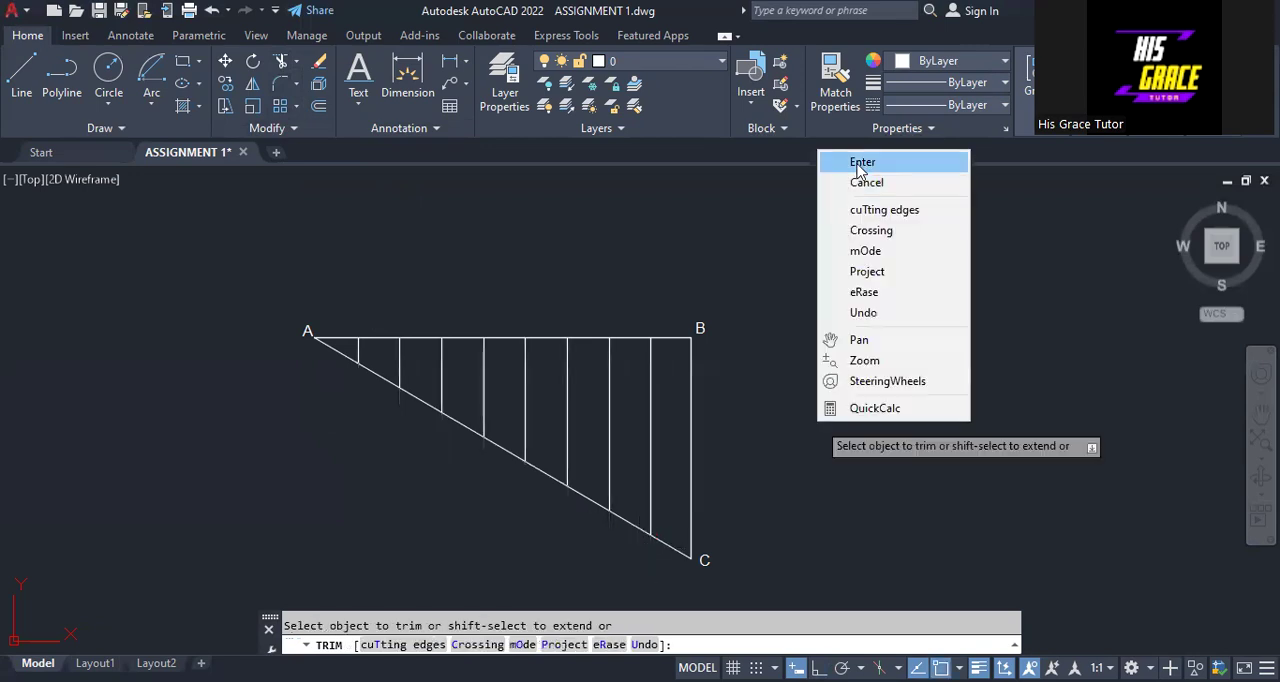
pyautogui.click(857, 171)
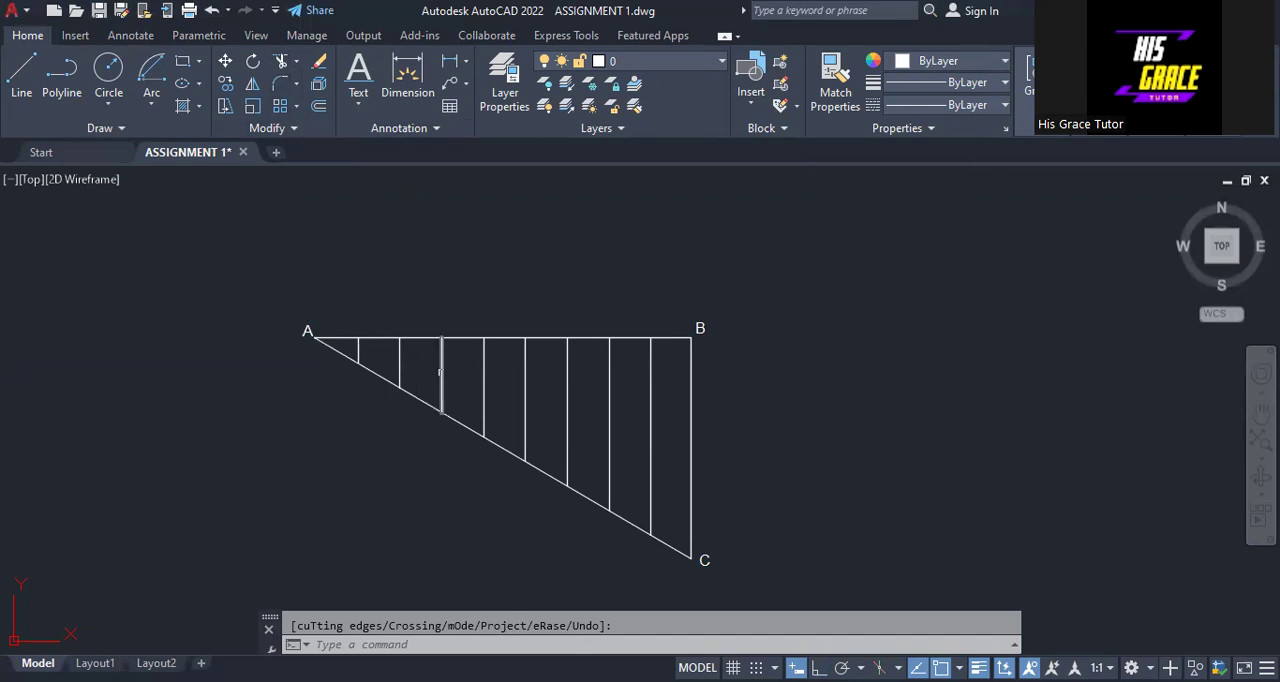
# - Set the lineweight of line AB to 0.30 mm and clear the selection
pyautogui.press('Escape')
pyautogui.click(497, 338)
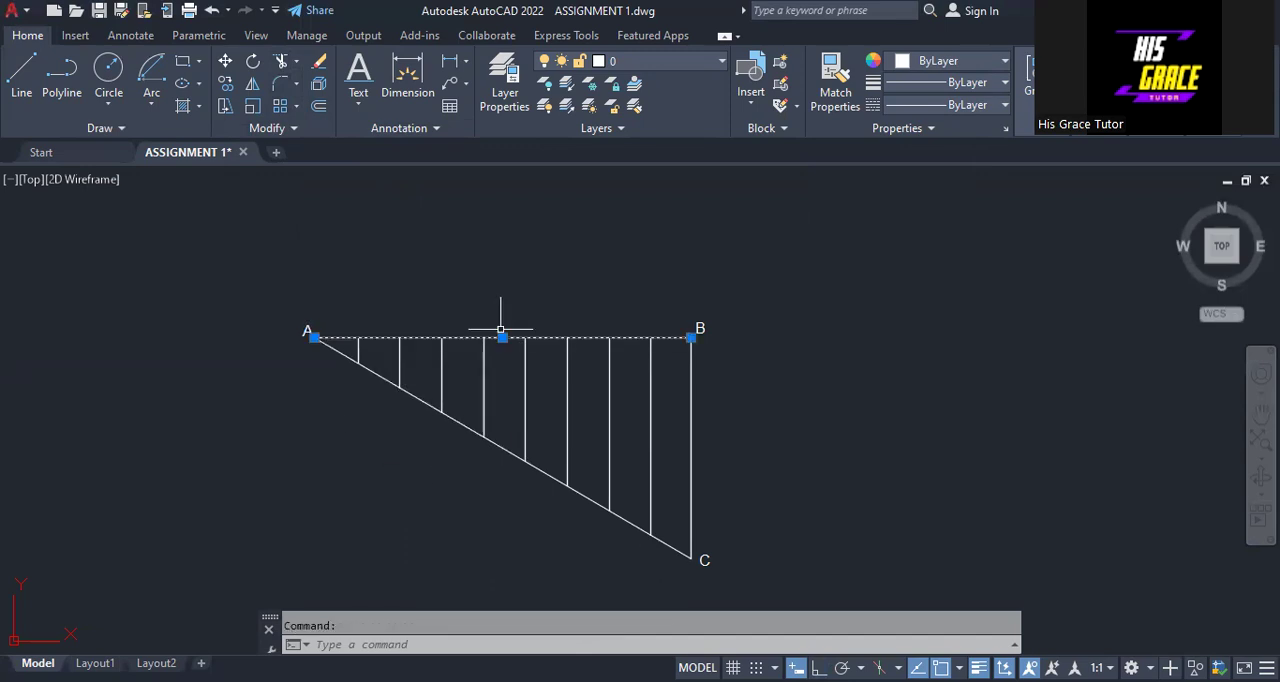
pyautogui.click(1000, 83)
pyautogui.scroll(-3, 968, 203)
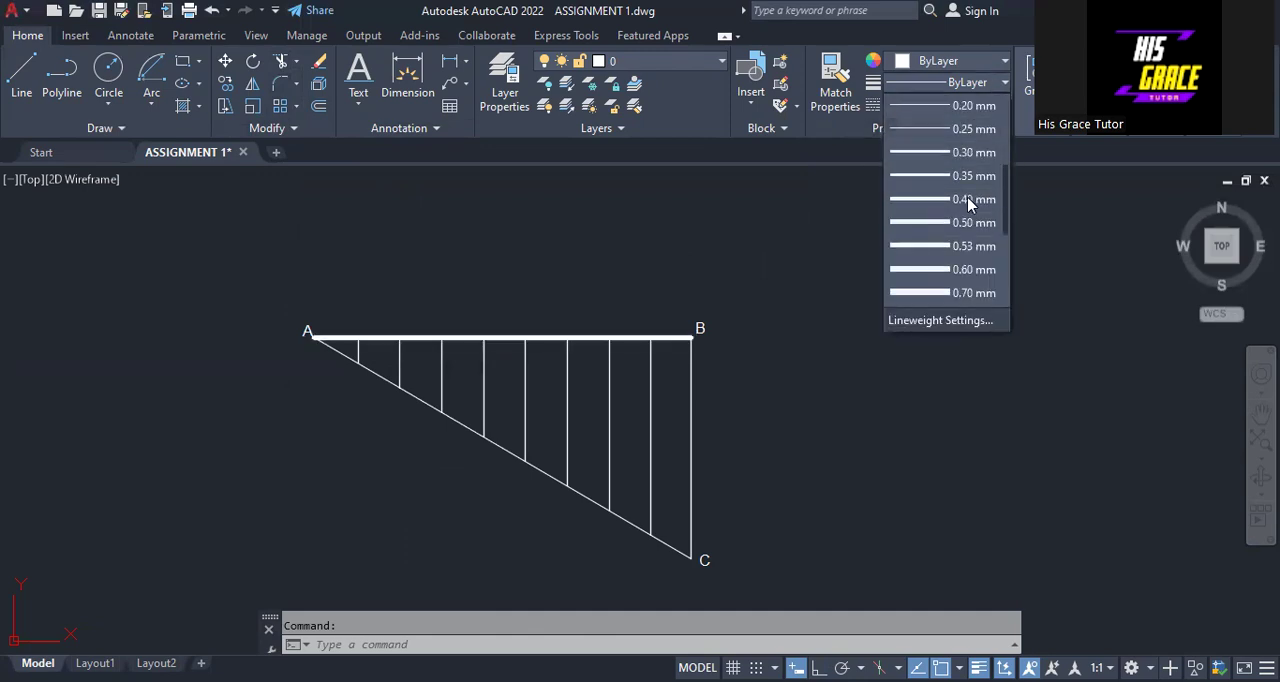
pyautogui.click(940, 152)
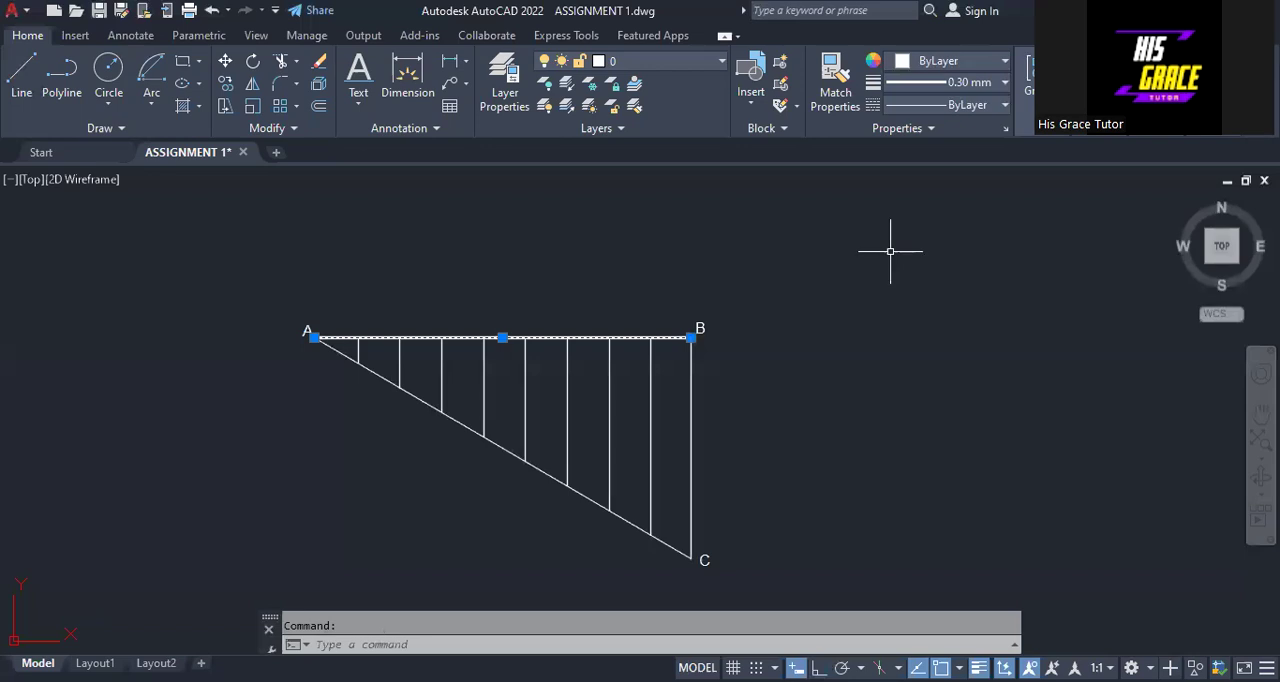
pyautogui.press('Escape')
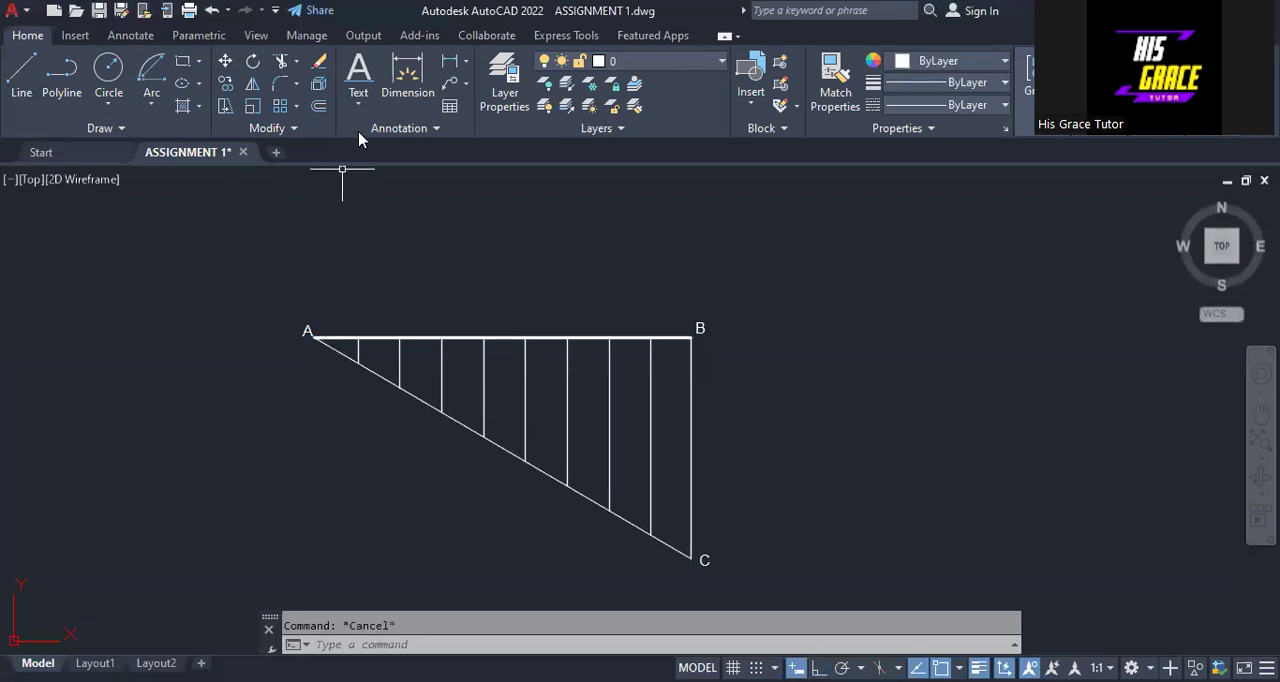
# - Number the first four division points below line AC from A as 1 to 4, using single-line text with height 2 and rotation 0
pyautogui.click(358, 104)
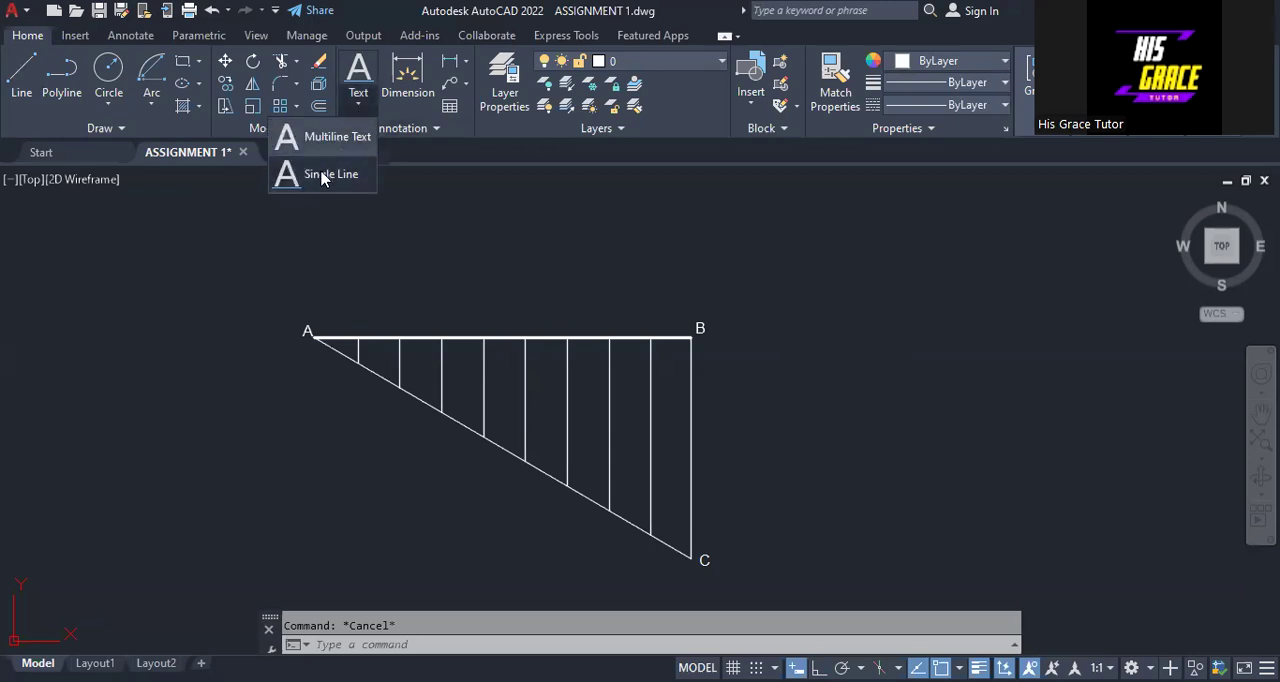
pyautogui.click(330, 174)
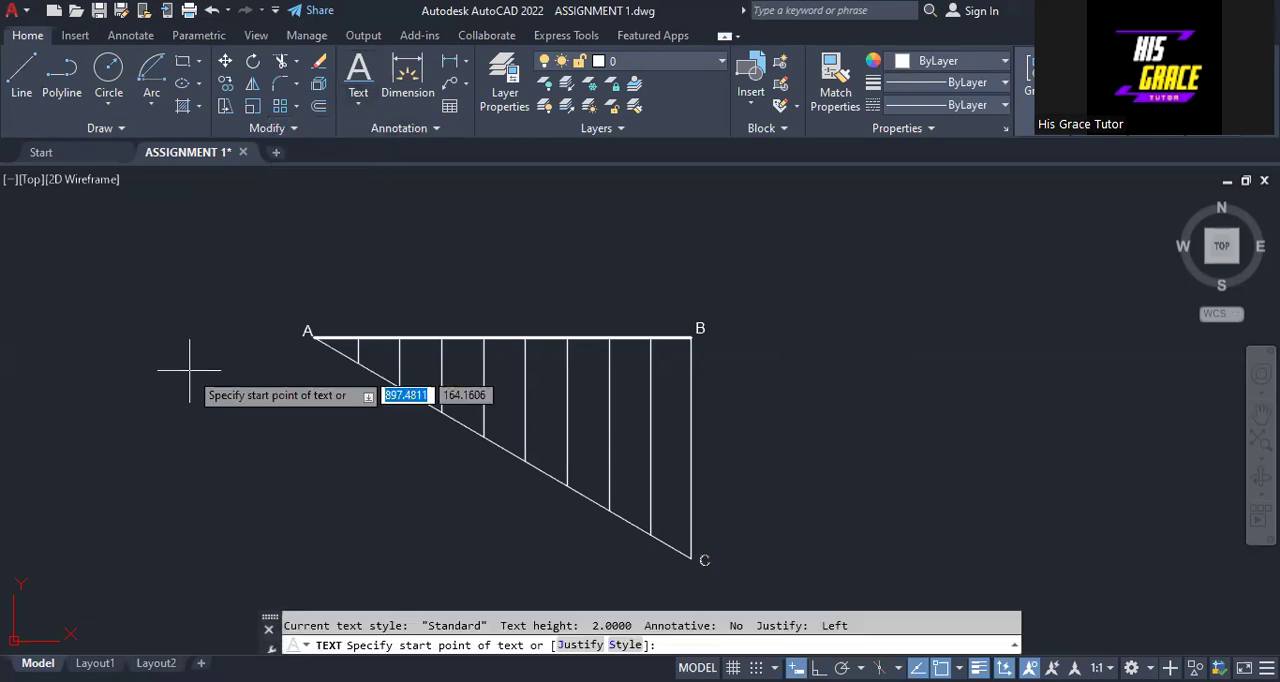
pyautogui.click(189, 370)
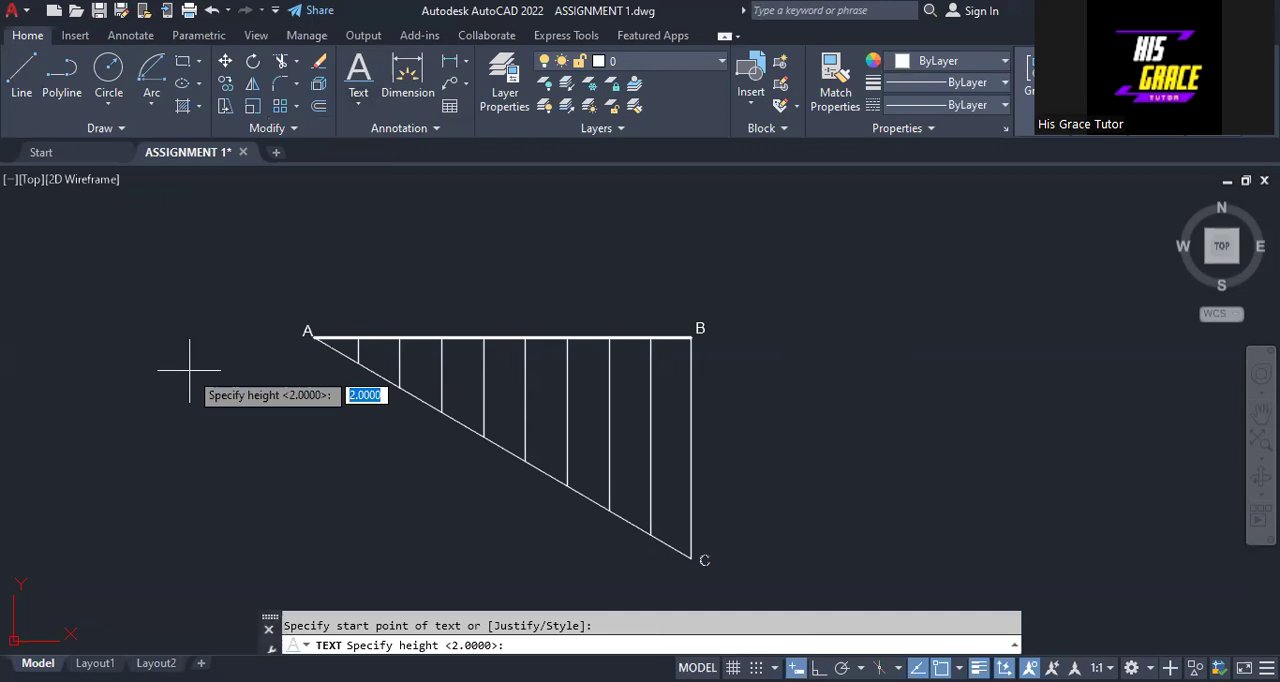
pyautogui.write('2')
pyautogui.press('Return')
pyautogui.write('0')
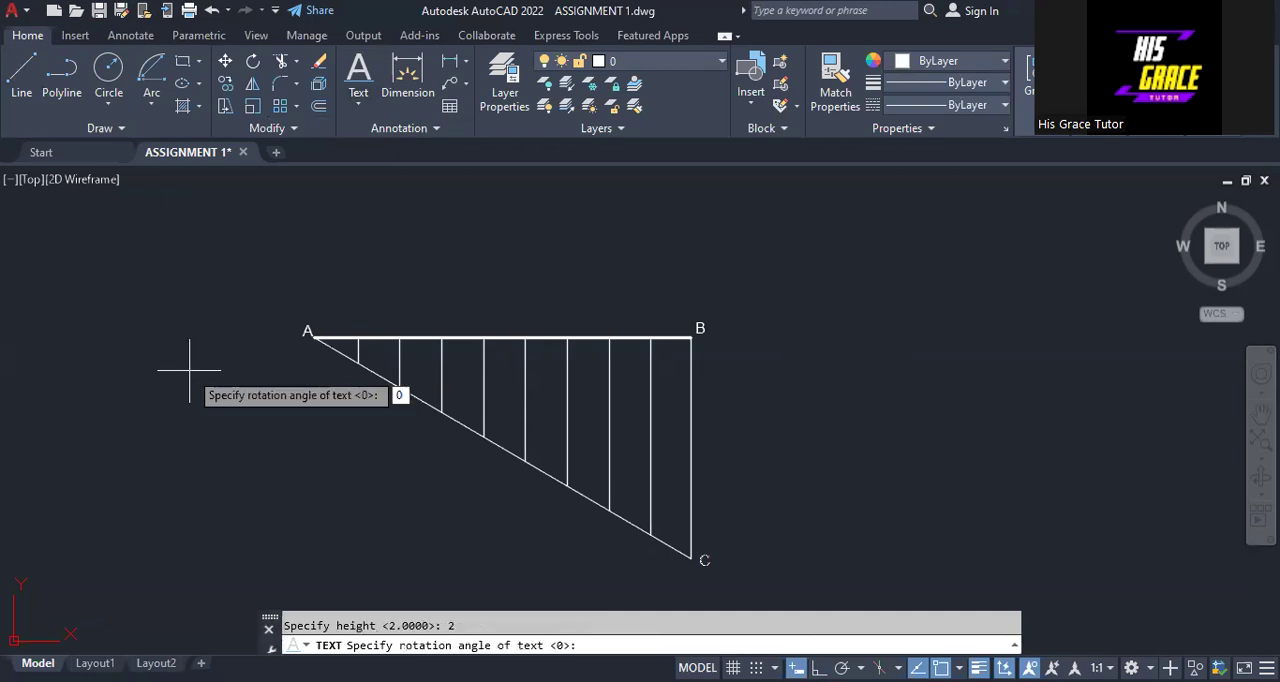
pyautogui.press('Return')
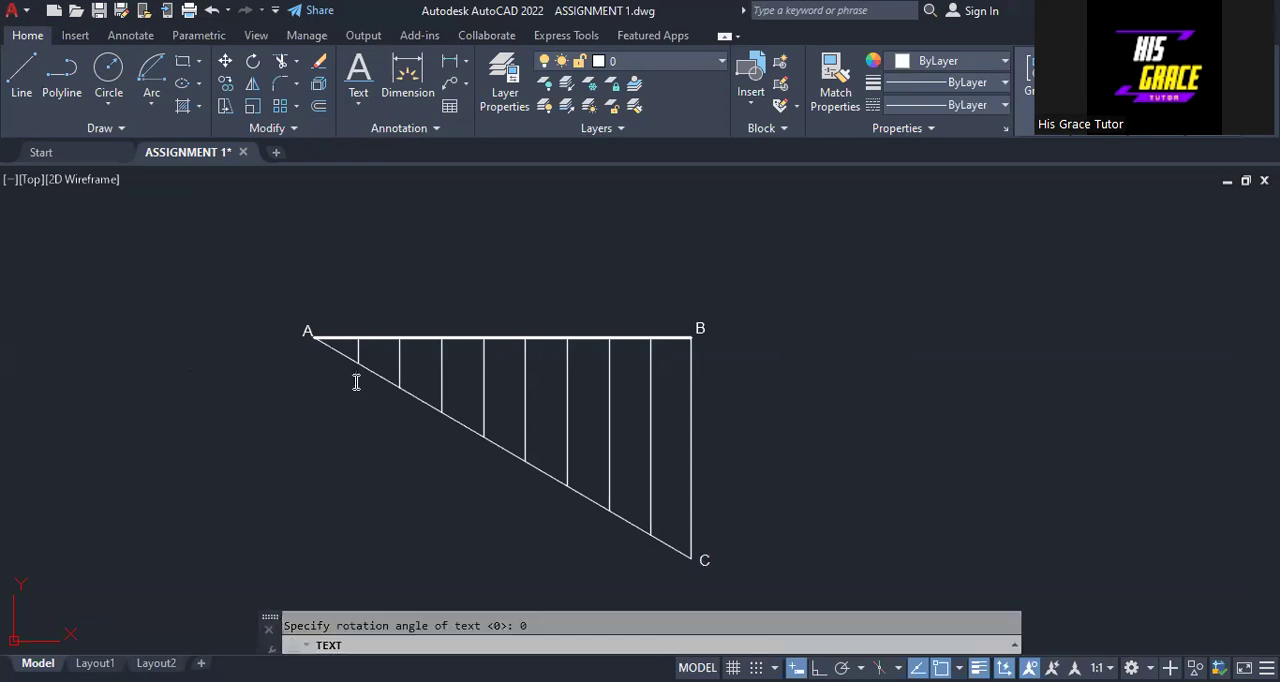
pyautogui.click(396, 406)
pyautogui.write('2')
pyautogui.click(436, 428)
pyautogui.write('3')
pyautogui.click(481, 453)
pyautogui.write('4')
# - Number the remaining points below line AC as 5 to 9, ending at C, and finish the text command
pyautogui.click(521, 477)
pyautogui.write('5')
pyautogui.click(564, 502)
pyautogui.write('6')
pyautogui.click(606, 525)
pyautogui.write('7')
pyautogui.press('Return')
pyautogui.press('Return')
pyautogui.click(647, 548)
pyautogui.write('8')
pyautogui.press('Return')
pyautogui.press('Return')
pyautogui.click(686, 571)
pyautogui.write('9')
pyautogui.press('Return')
pyautogui.press('Return')
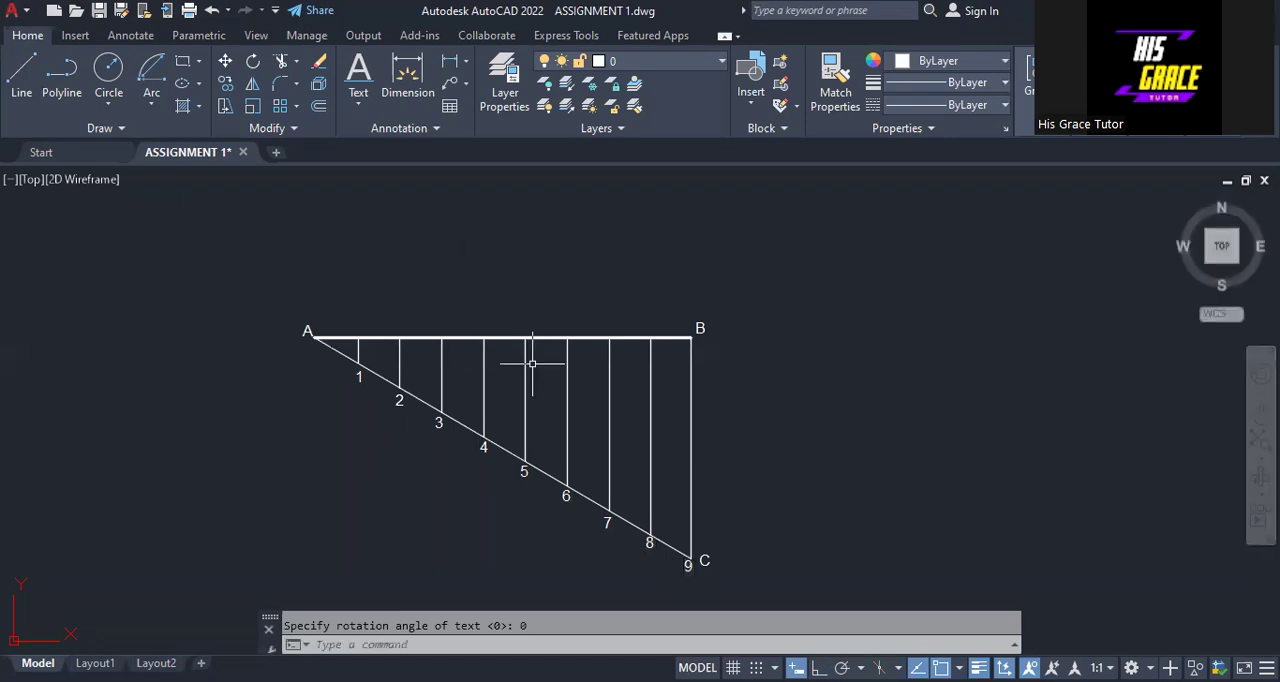